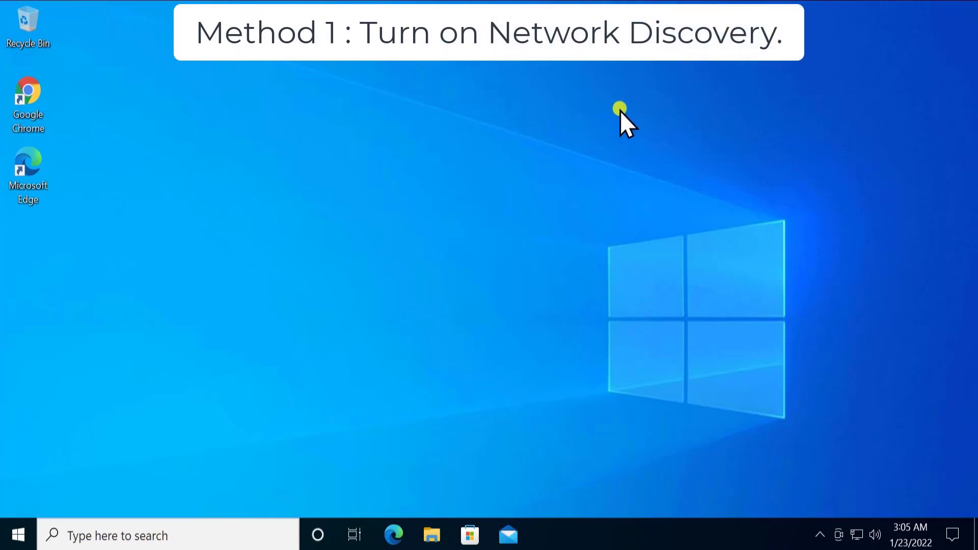
# Launch Control Panel from a 'control' search and go to Network and Internet > Network and Sharing Center.
pyautogui.click(80, 533)
pyautogui.write('control')
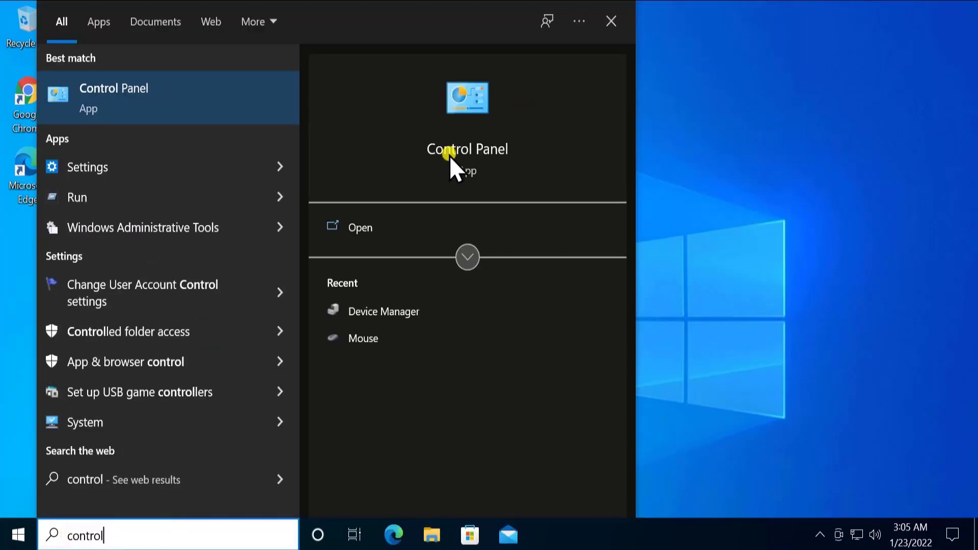
pyautogui.click(363, 228)
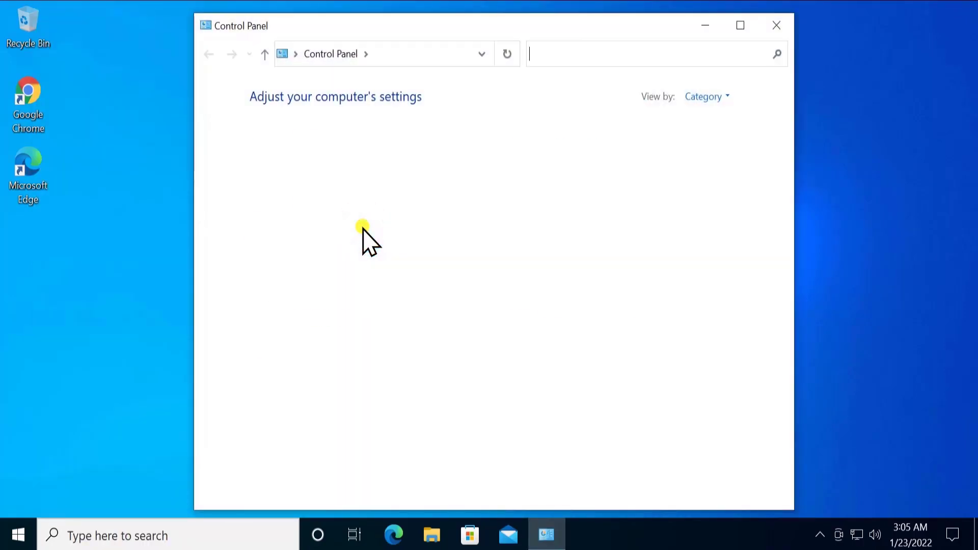
pyautogui.click(362, 229)
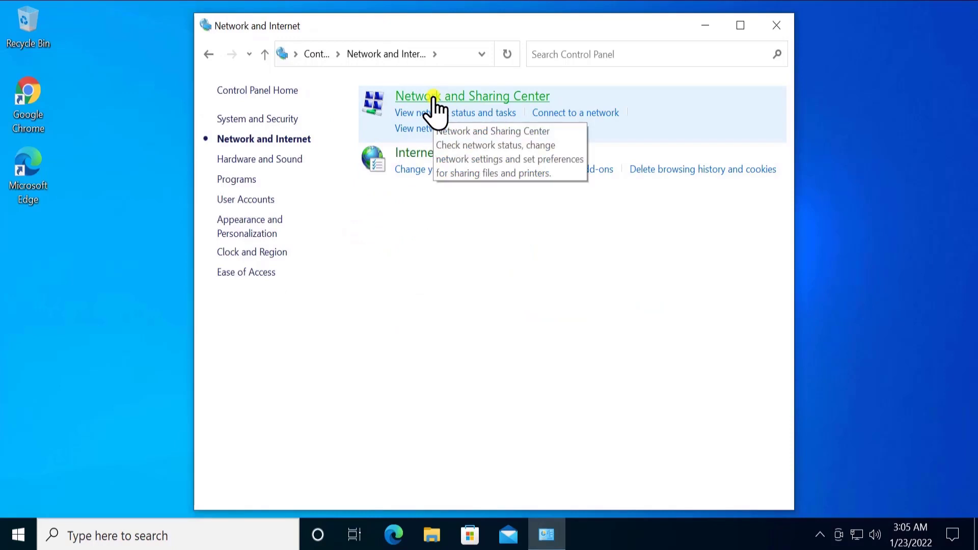
pyautogui.click(432, 97)
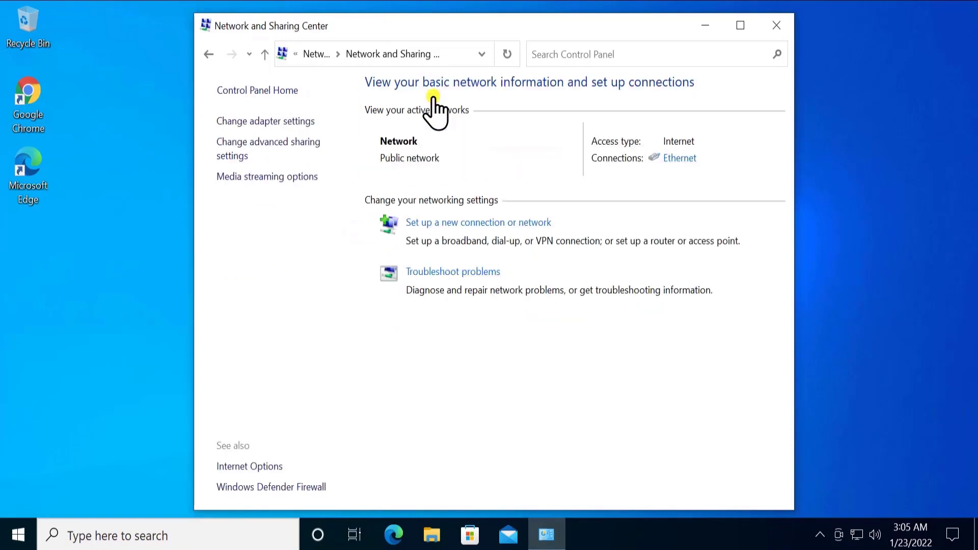
# In advanced sharing settings, turn on file and printer sharing for the Private profile and save.
pyautogui.click(269, 148)
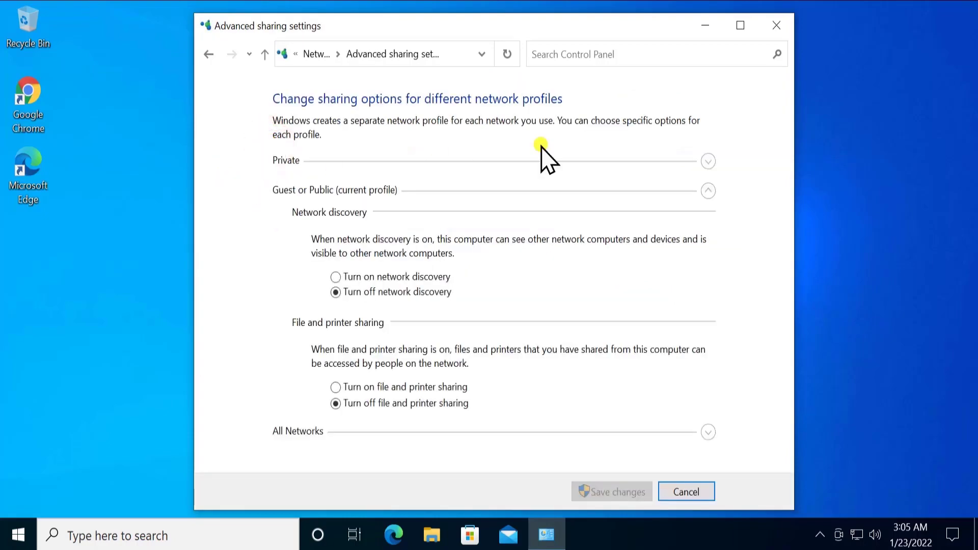
pyautogui.click(707, 190)
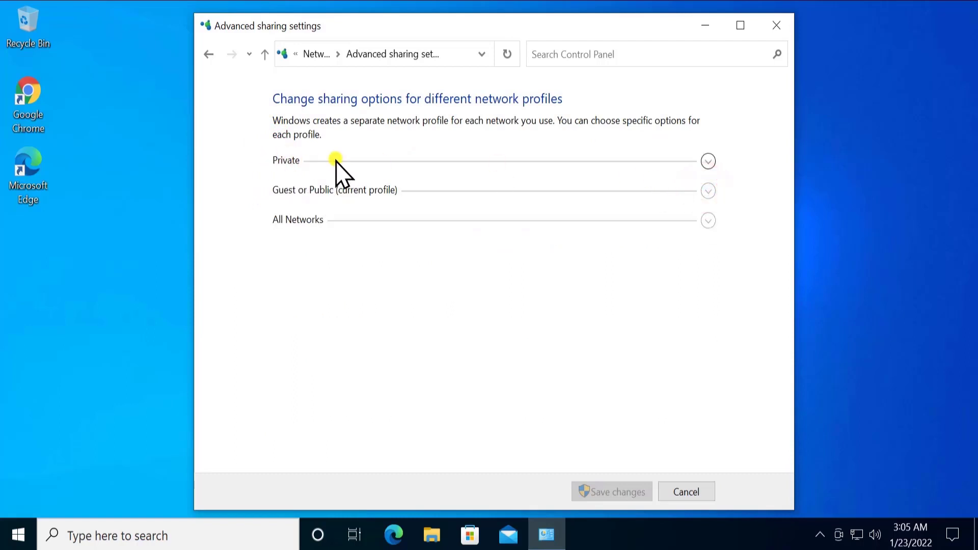
pyautogui.click(708, 161)
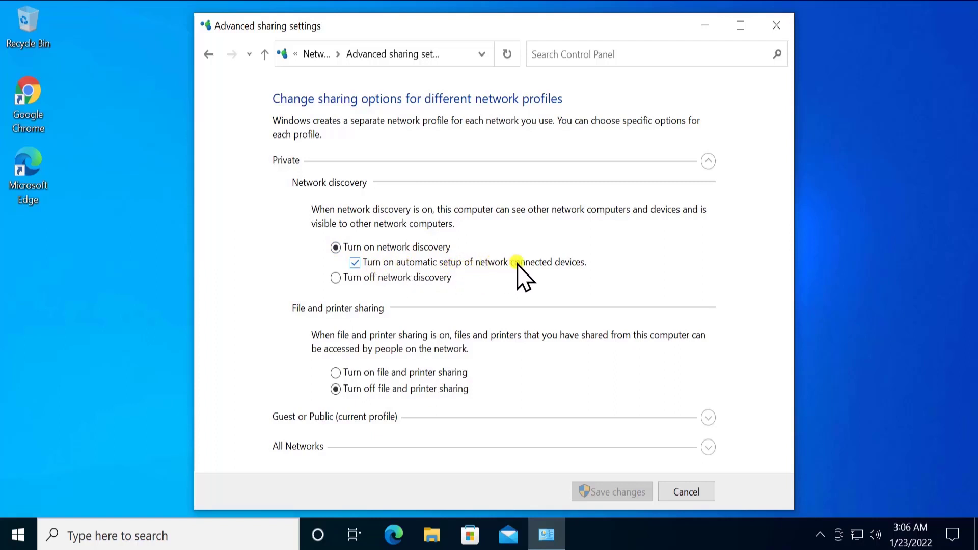
pyautogui.click(336, 373)
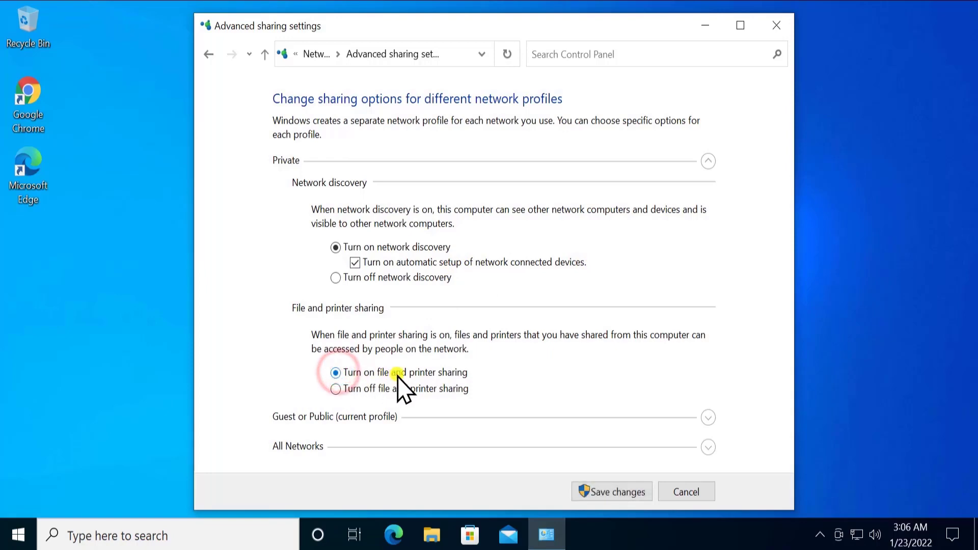
pyautogui.click(624, 491)
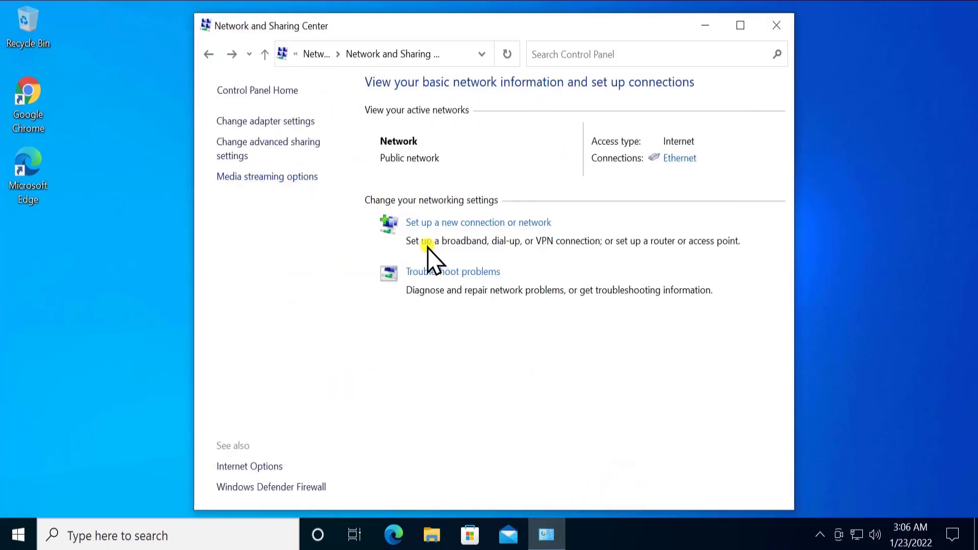
# Recheck the Private and All Networks sharing options, then cancel and close Network and Sharing Center.
pyautogui.click(267, 142)
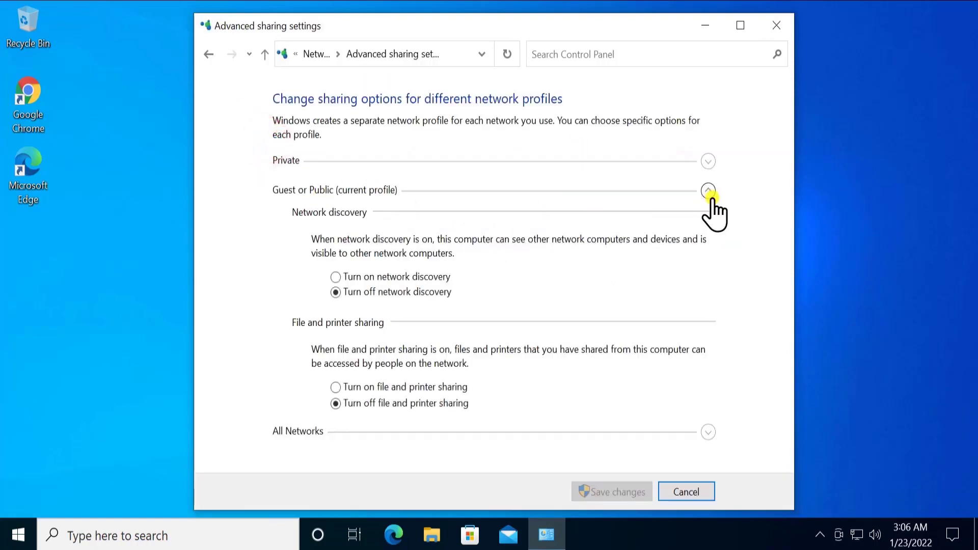
pyautogui.click(275, 190)
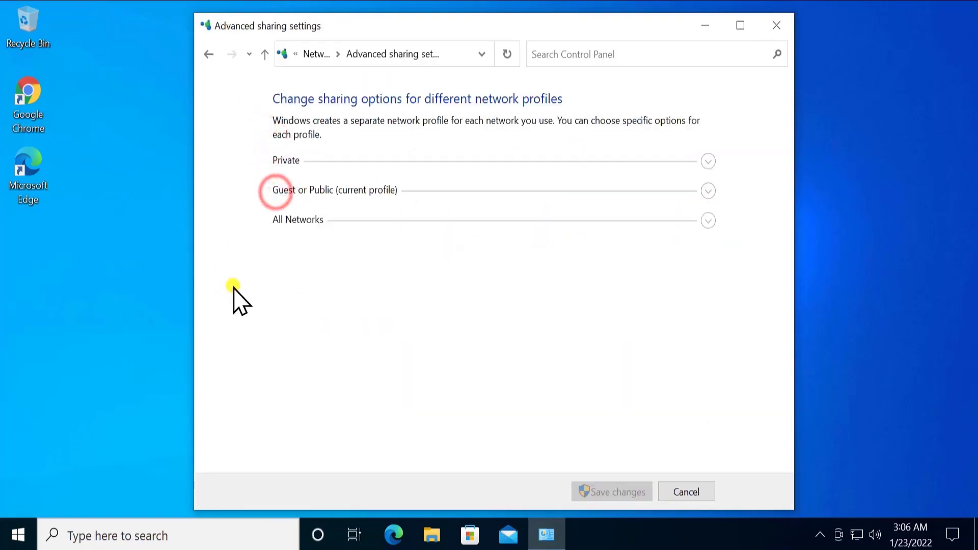
pyautogui.click(709, 219)
pyautogui.scroll(-1, 475, 258)
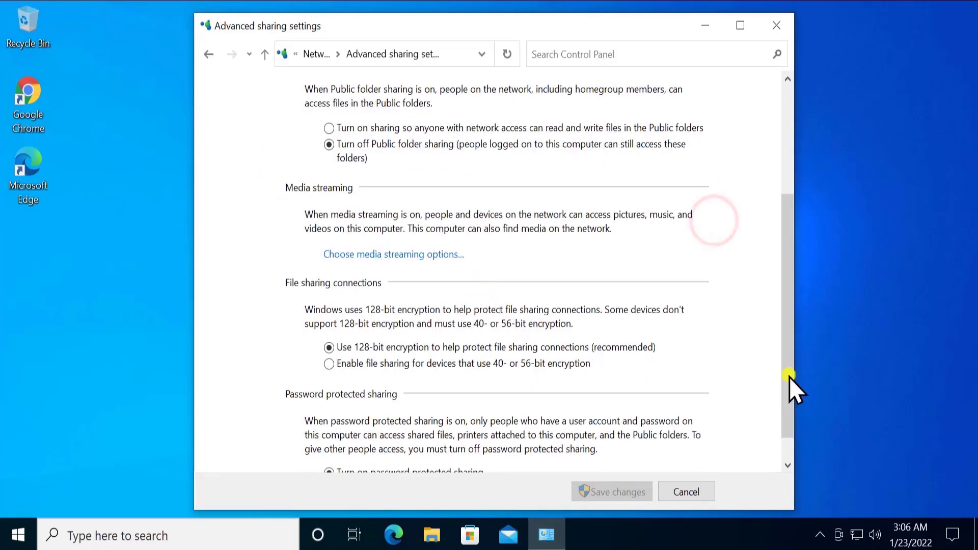
pyautogui.click(677, 492)
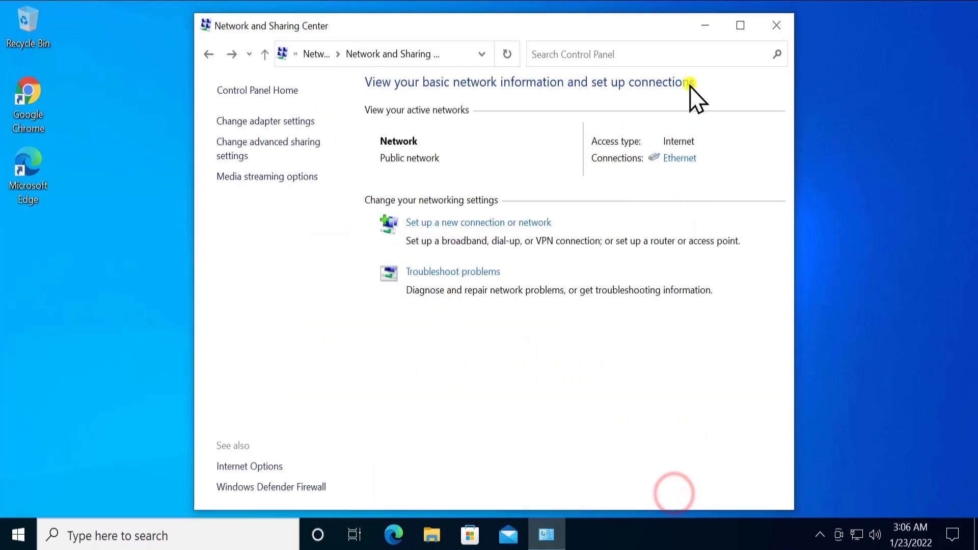
pyautogui.click(776, 26)
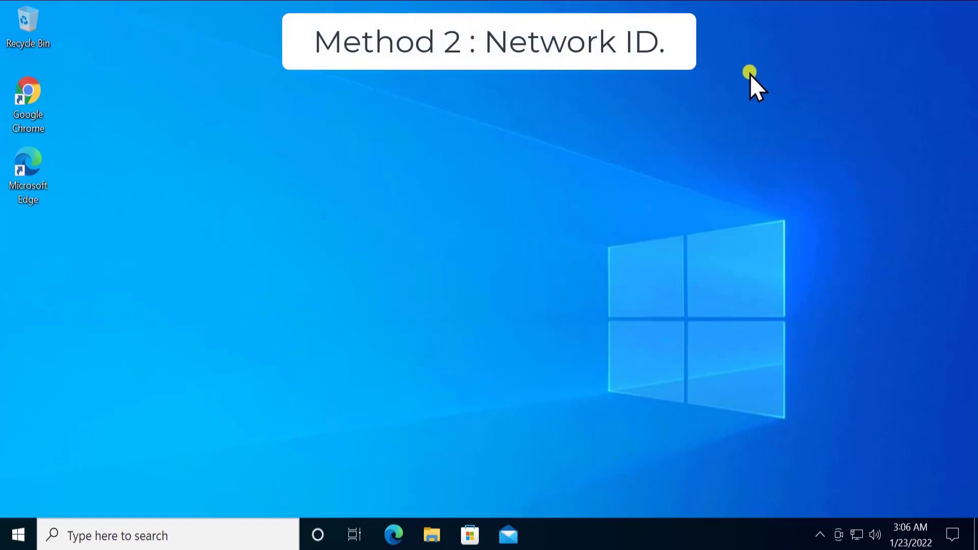
# Go to Start > Settings > System > About to view the device specifications.
pyautogui.click(20, 534)
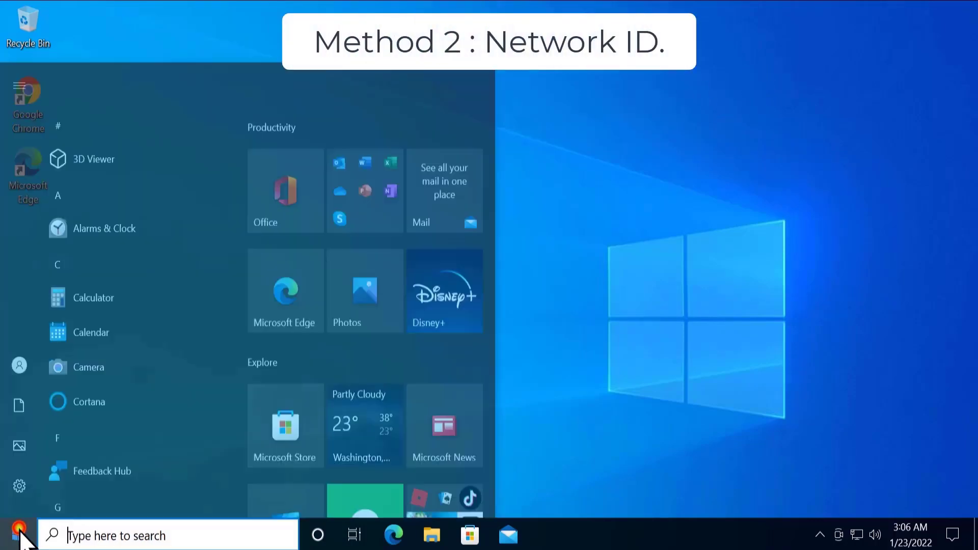
pyautogui.click(32, 462)
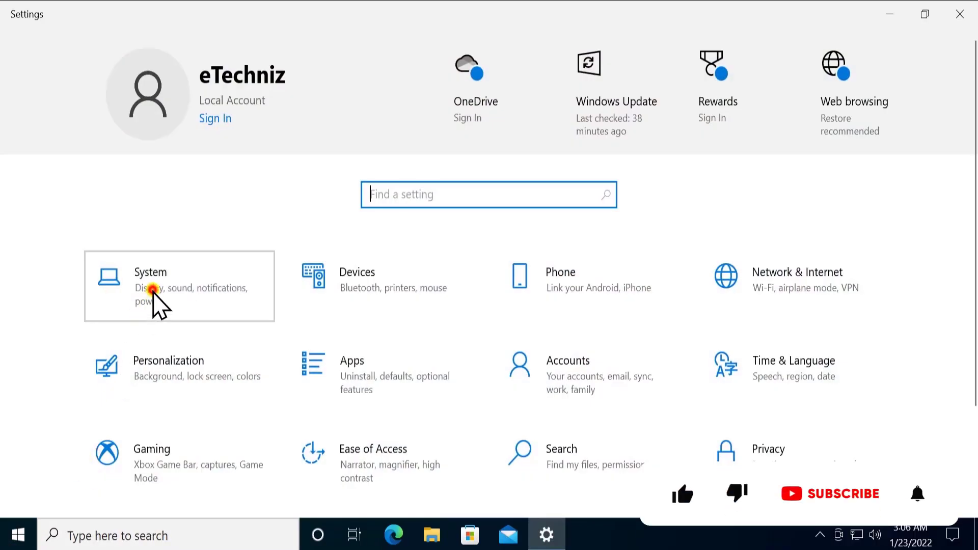
pyautogui.click(152, 293)
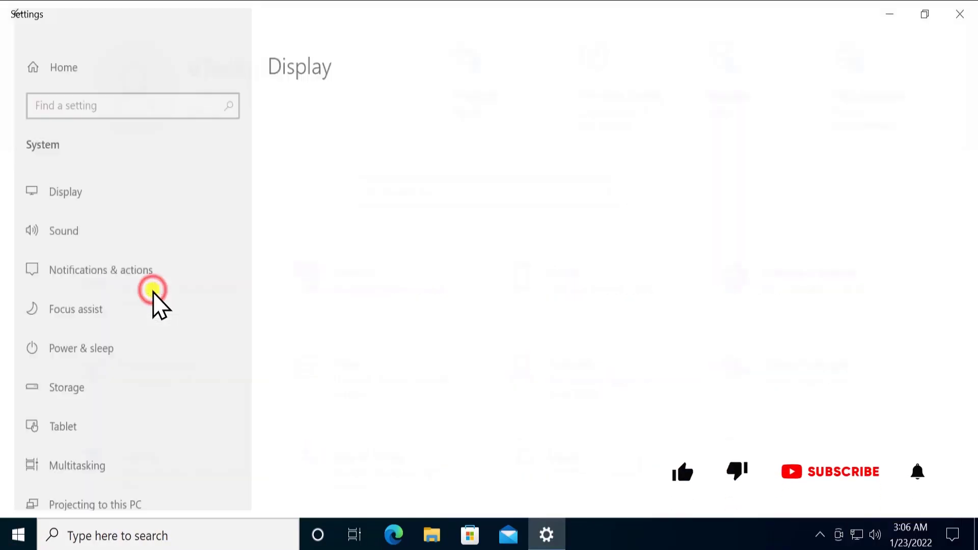
pyautogui.scroll(-4, 163, 365)
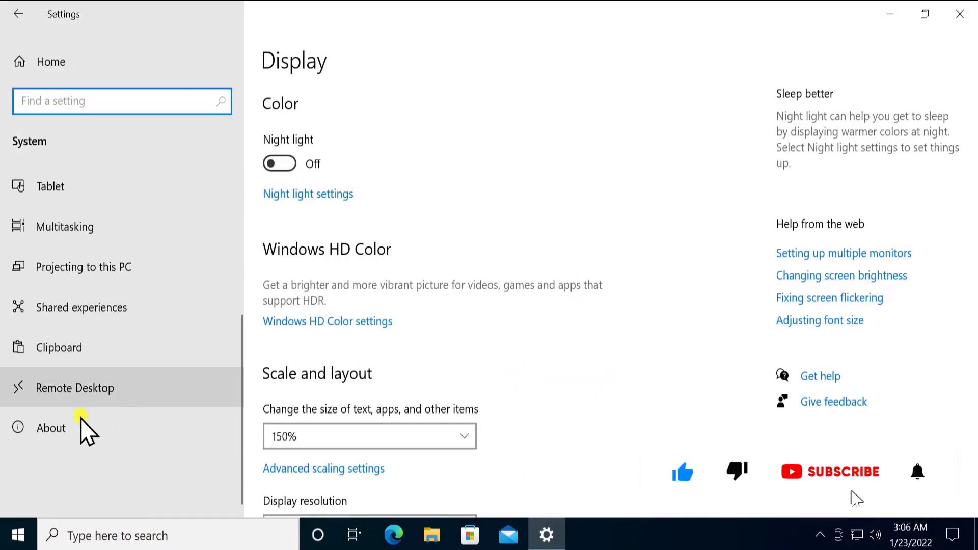
pyautogui.click(66, 426)
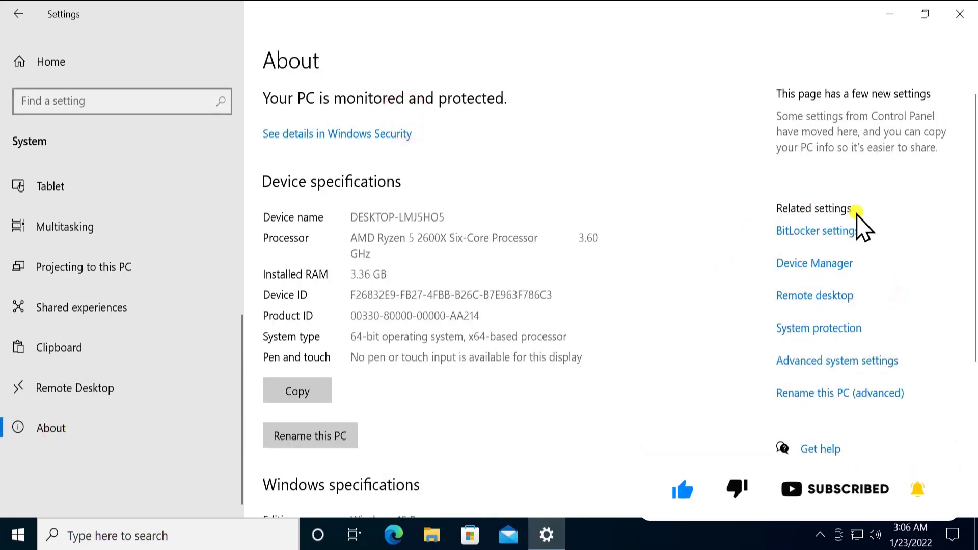
# Open System Properties via Advanced system settings and sysdm.cpl in Run, minimizing Settings.
pyautogui.click(886, 359)
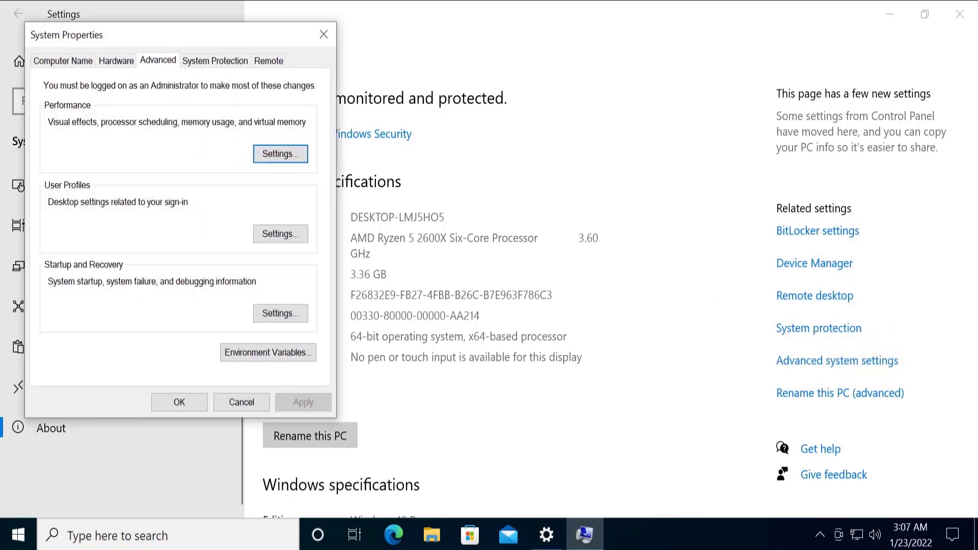
pyautogui.click(896, 20)
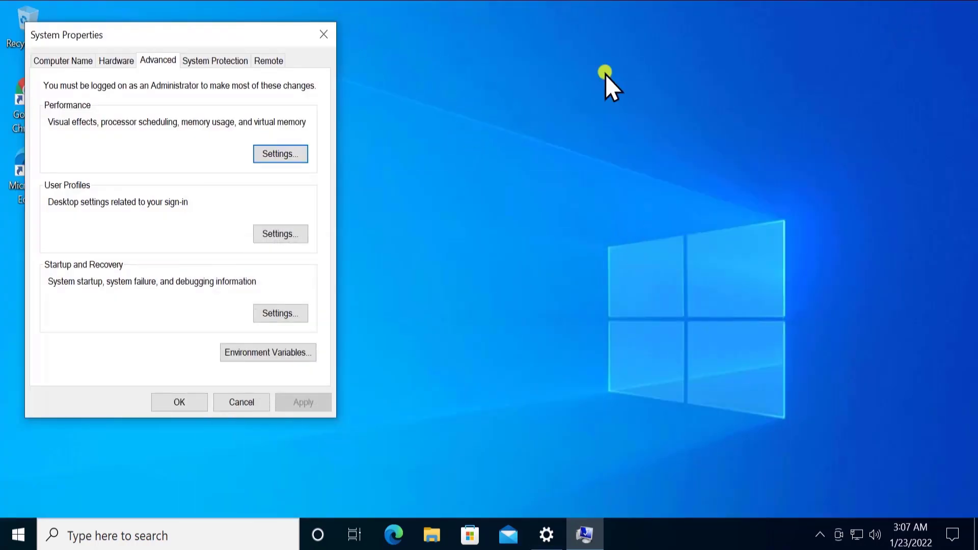
pyautogui.press('super+r')
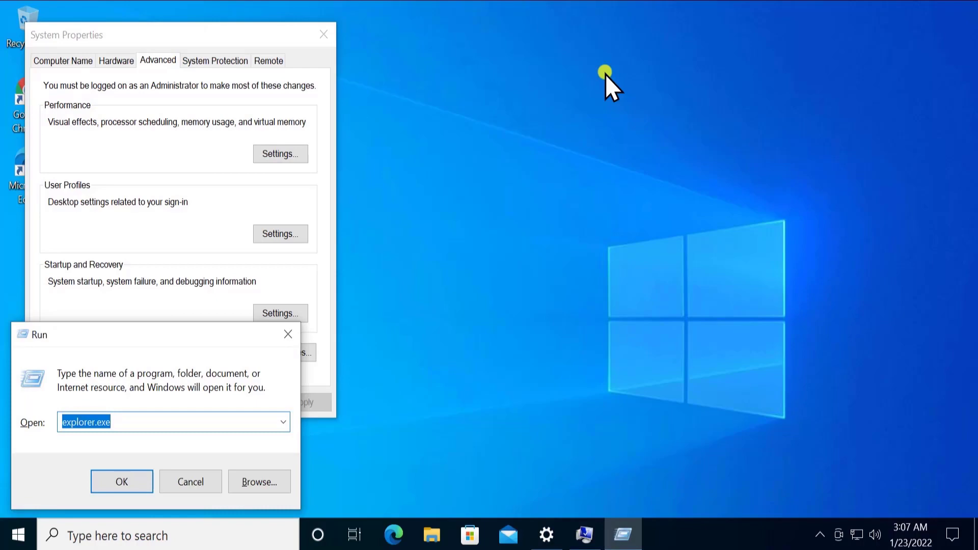
pyautogui.write('sys')
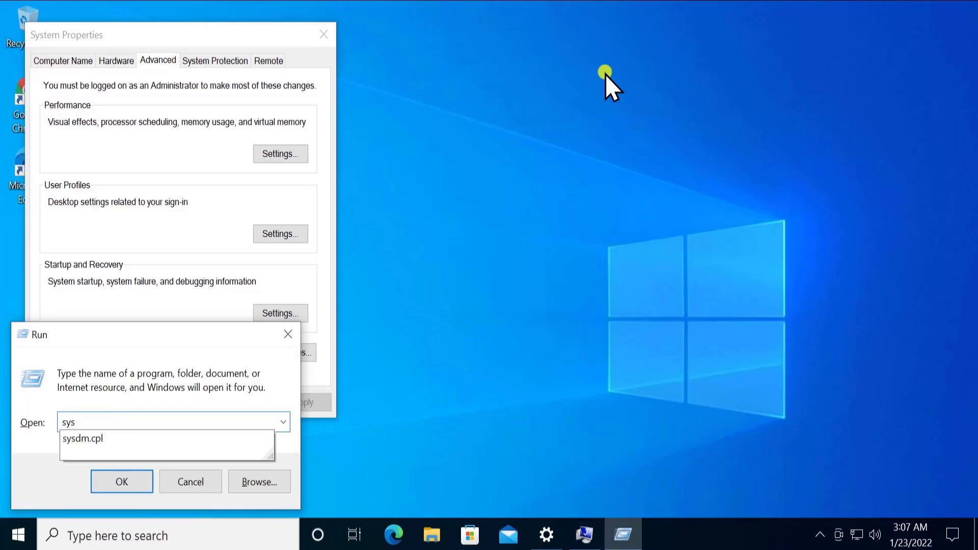
pyautogui.press('Down')
pyautogui.press('Return')
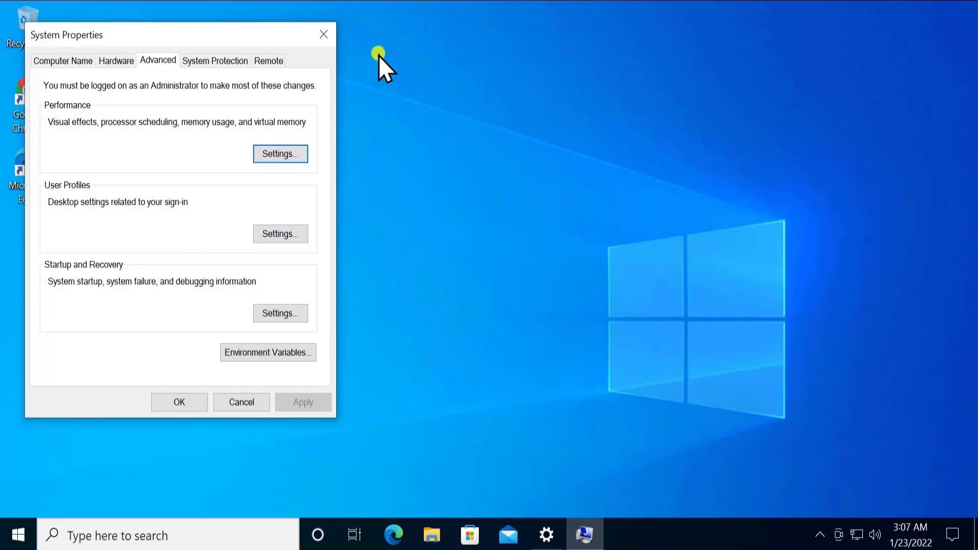
# Step through the Network ID wizard (company network, no domain), then cancel it and close System Properties.
pyautogui.click(70, 64)
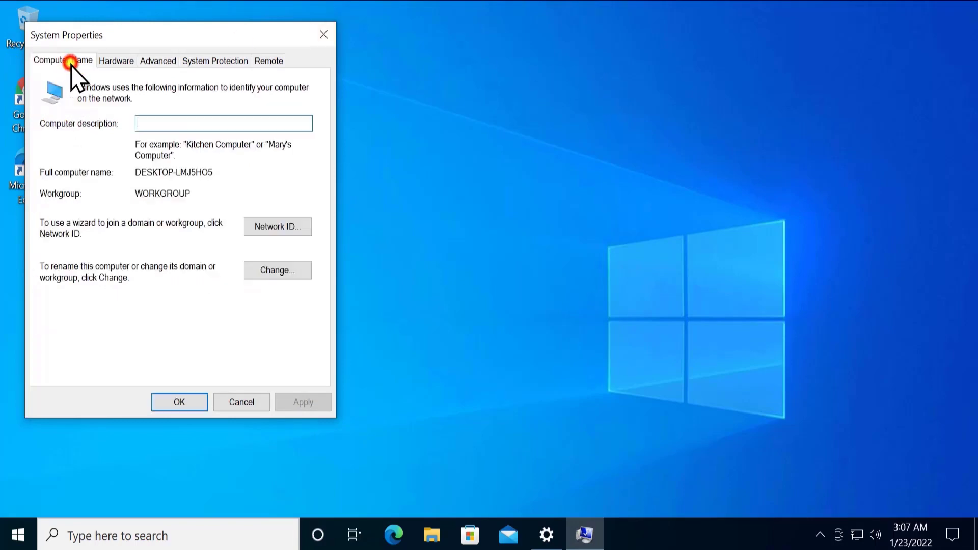
pyautogui.click(280, 234)
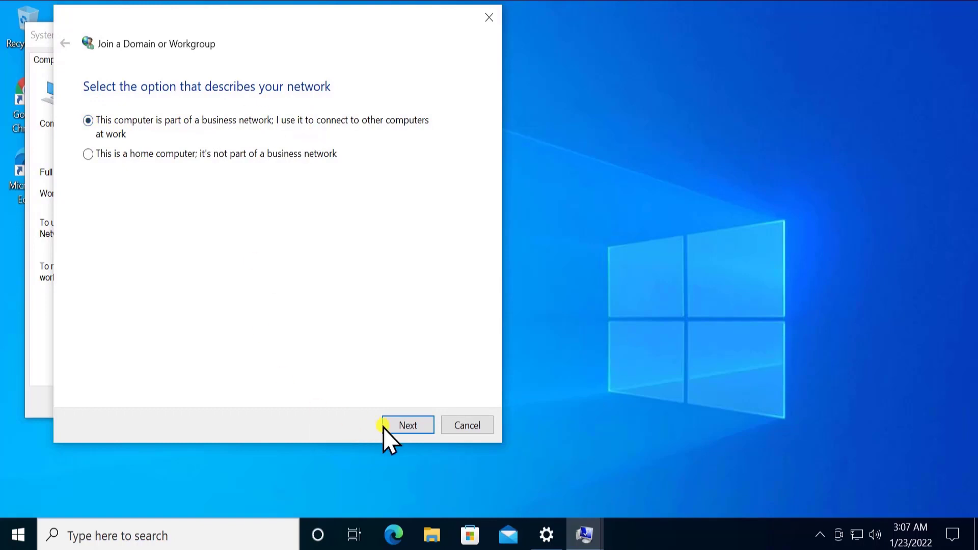
pyautogui.click(407, 426)
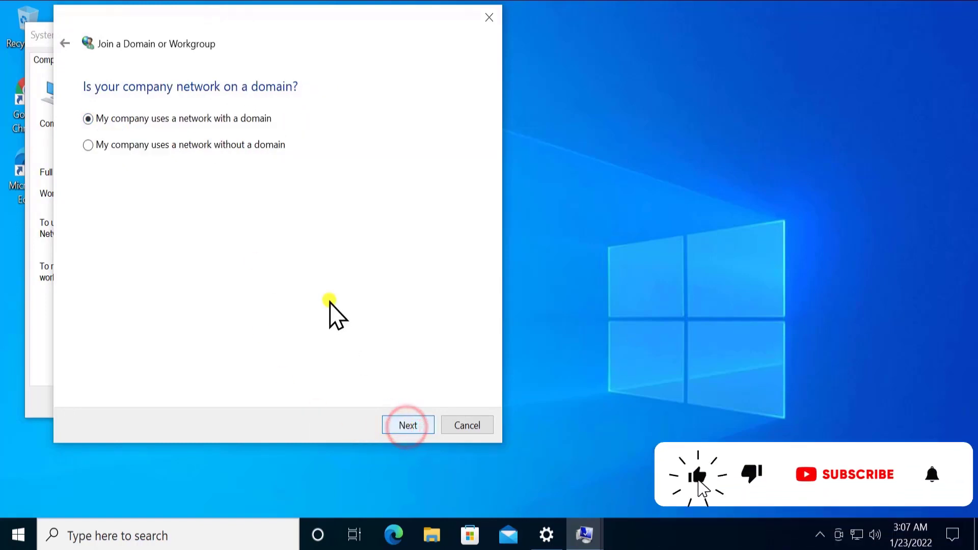
pyautogui.click(89, 147)
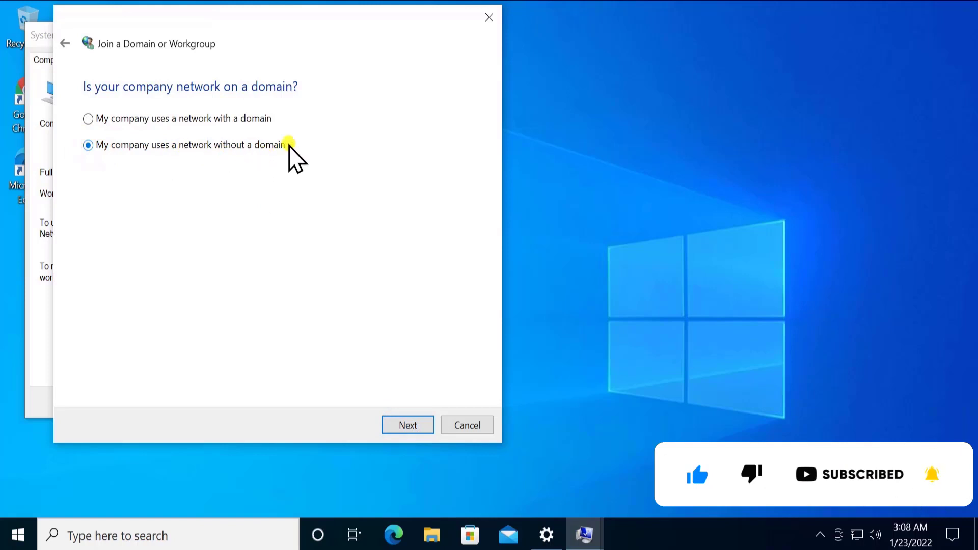
pyautogui.click(396, 428)
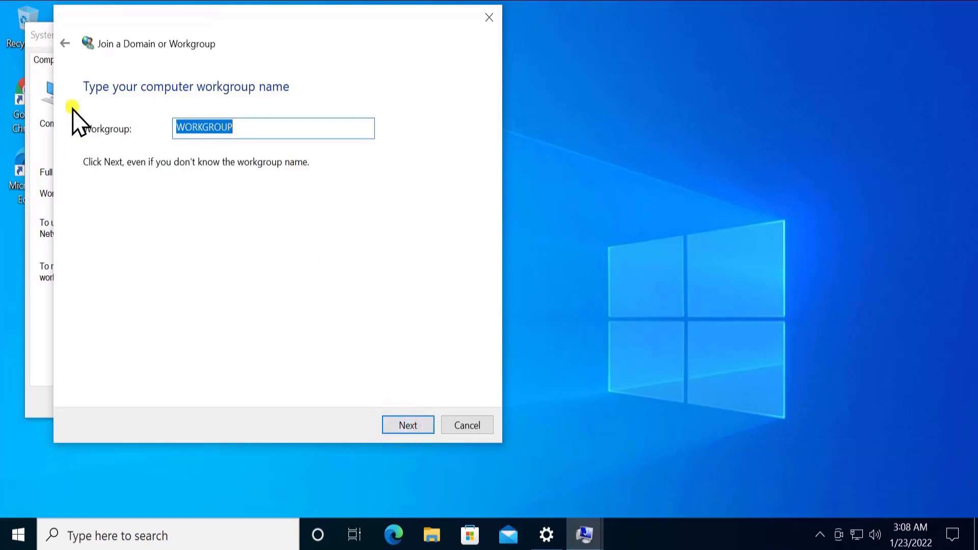
pyautogui.click(453, 427)
pyautogui.click(321, 42)
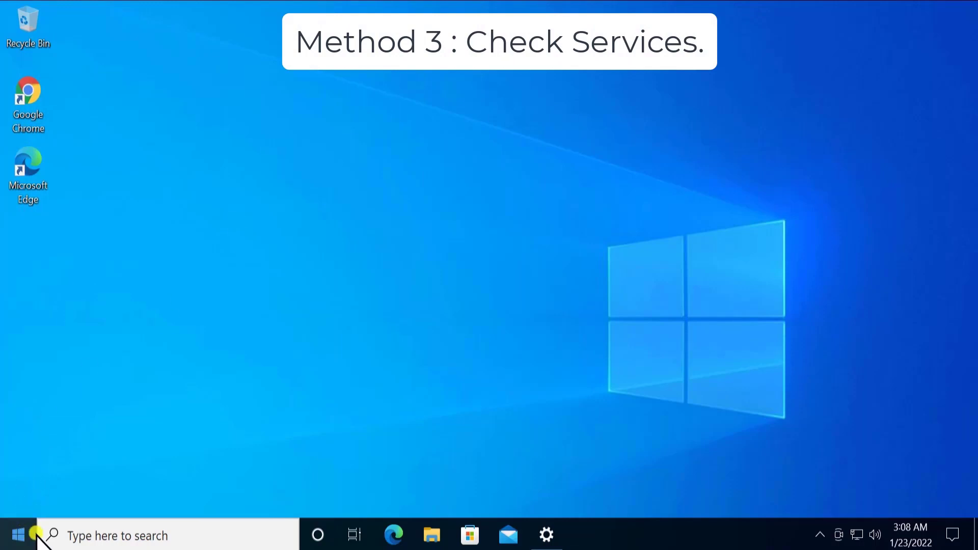
# Launch the Services console from a 'services' search and select the Application Identity service.
pyautogui.click(113, 527)
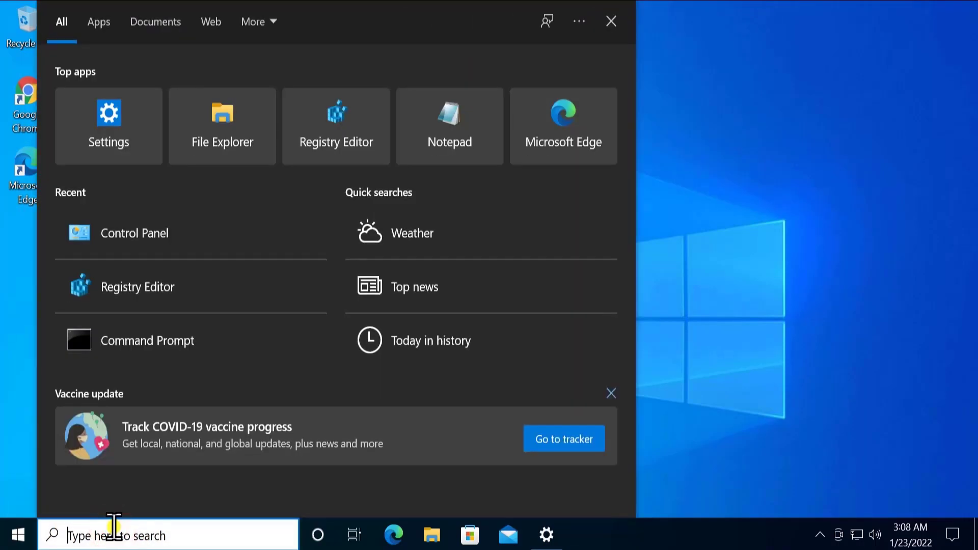
pyautogui.write('serv')
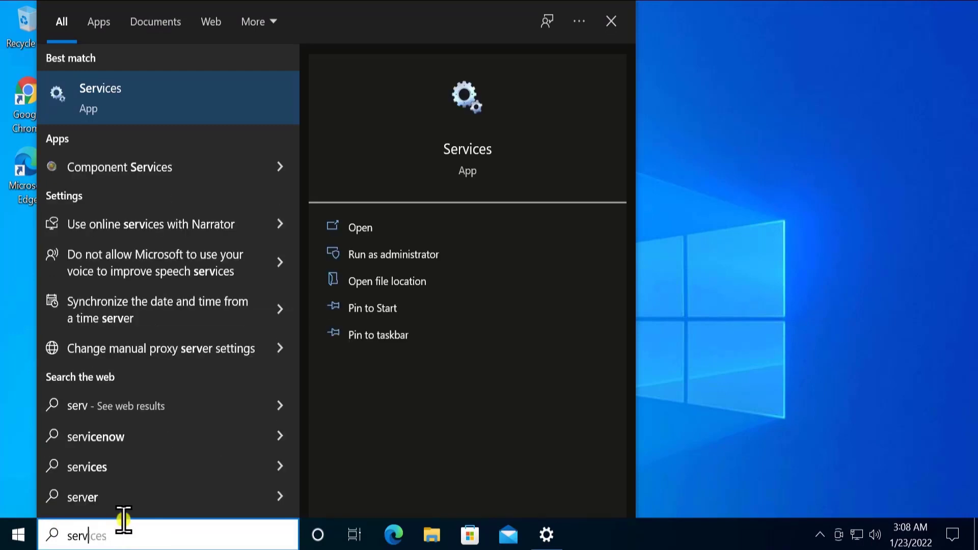
pyautogui.click(354, 229)
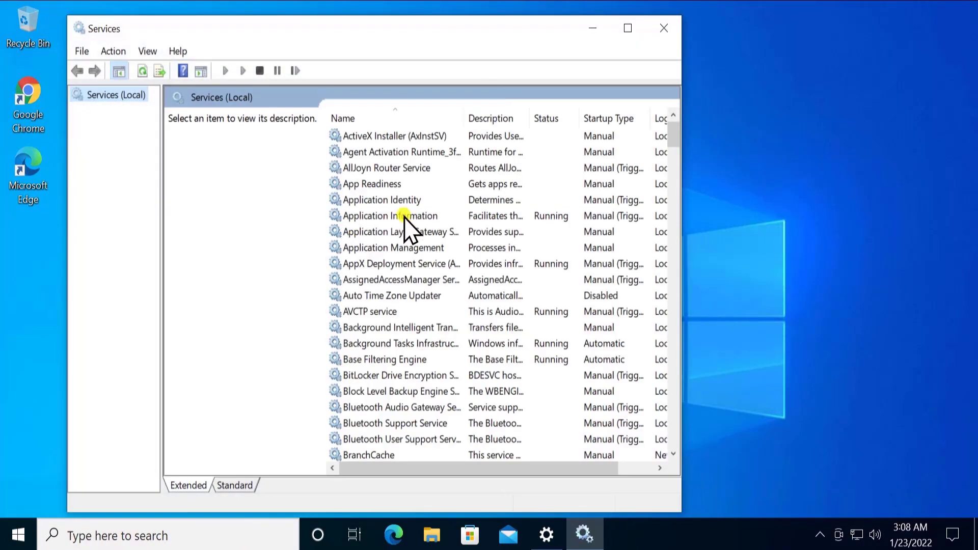
pyautogui.click(430, 201)
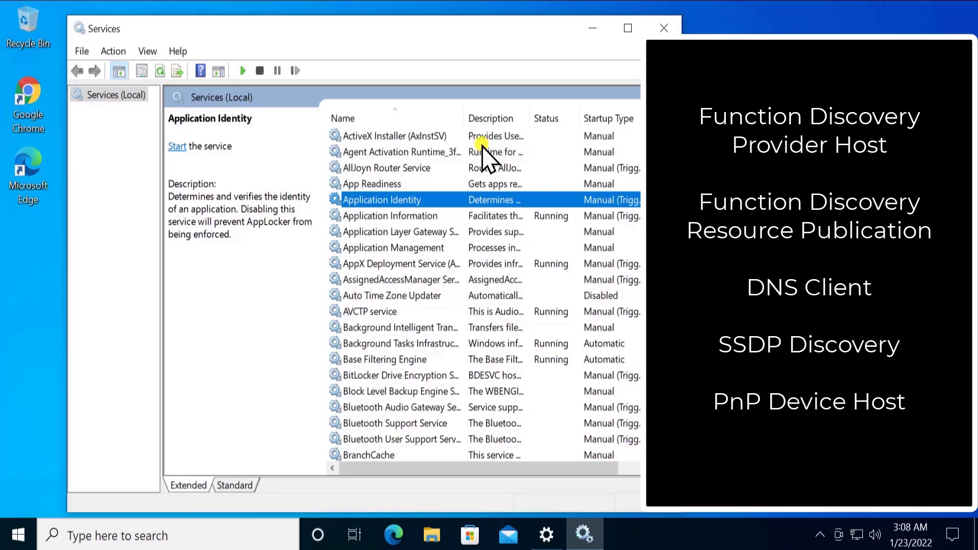
# Browse the Services list, jump to the F entries, and select Function Discovery Provider Host.
pyautogui.moveTo(499, 37); pyautogui.dragTo(448, 26)
pyautogui.click(356, 209)
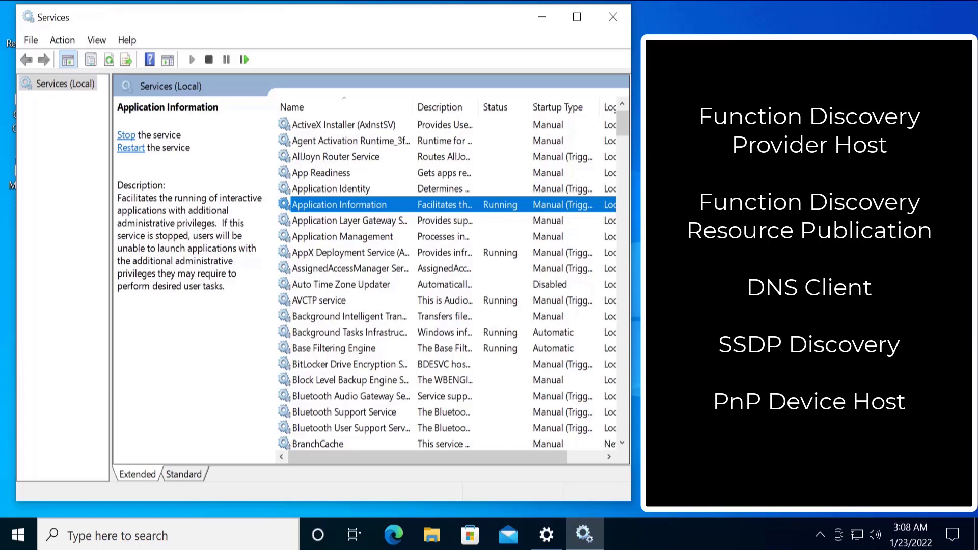
pyautogui.click(368, 284)
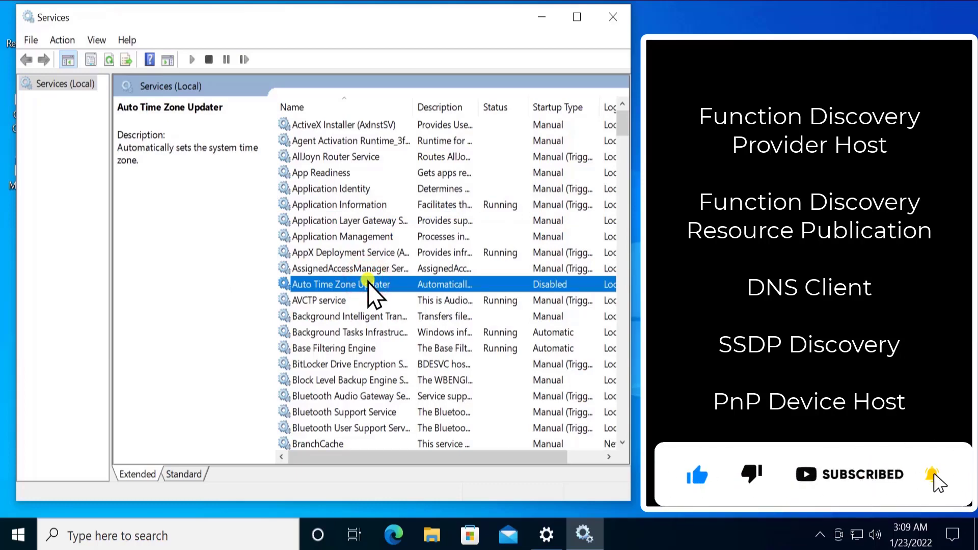
pyautogui.press('f')
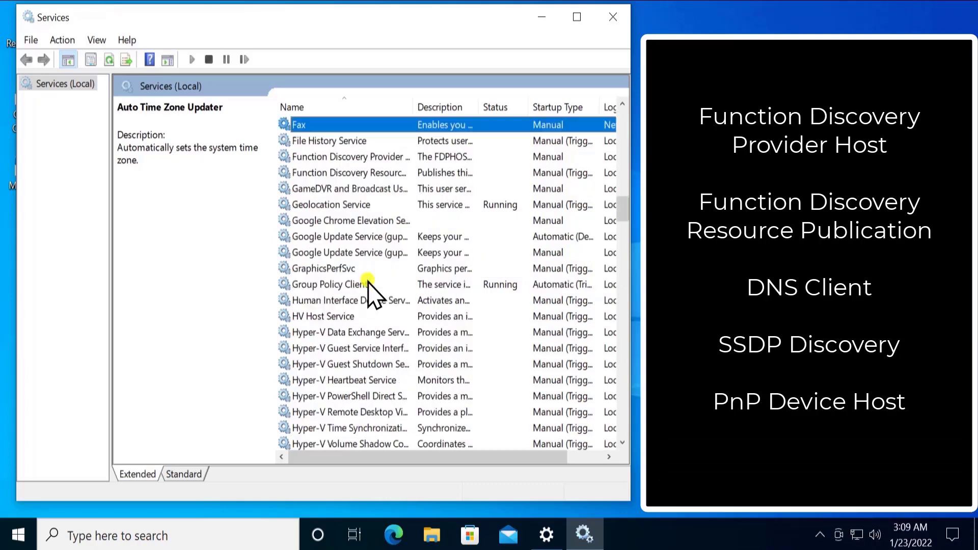
pyautogui.click(363, 206)
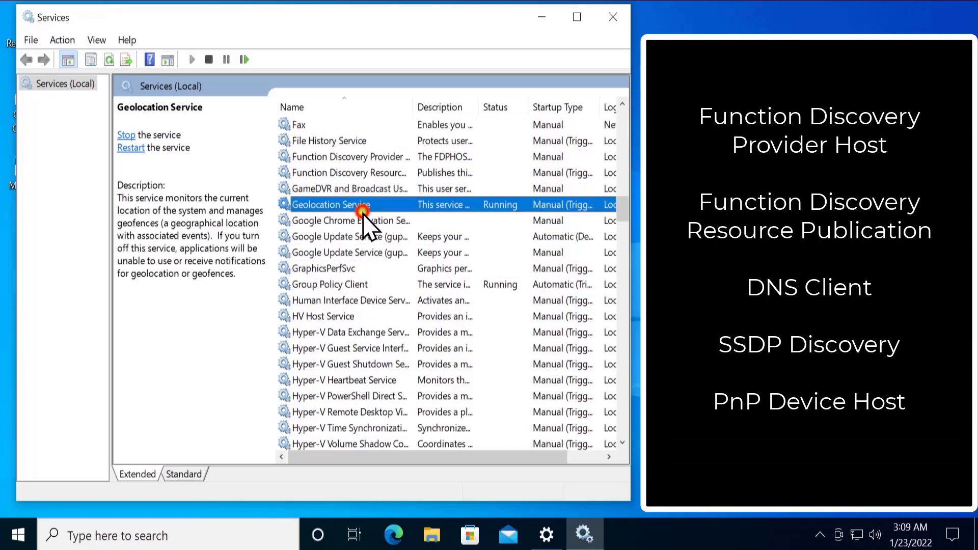
pyautogui.click(349, 160)
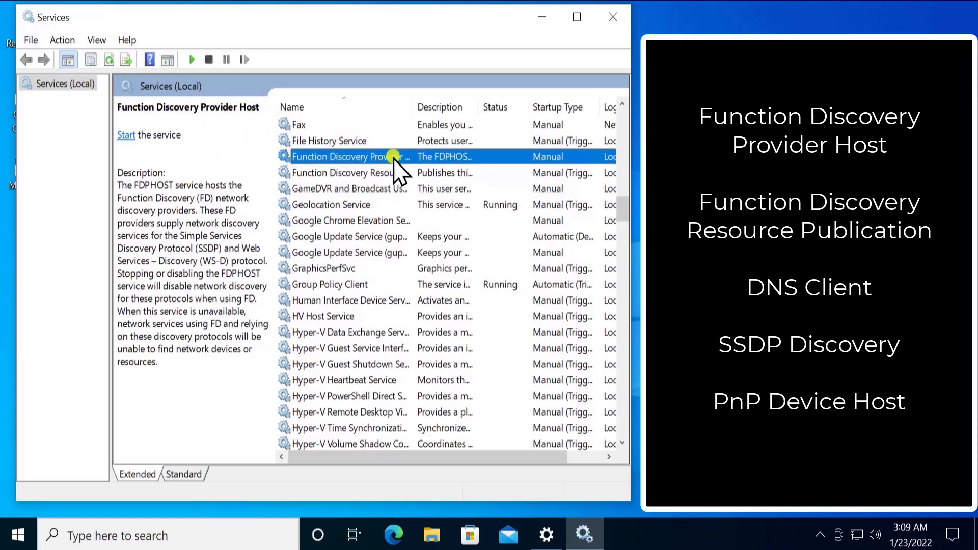
# Set Function Discovery Provider Host's startup type to Automatic in its Properties, then close Services.
pyautogui.rightClick(419, 155)
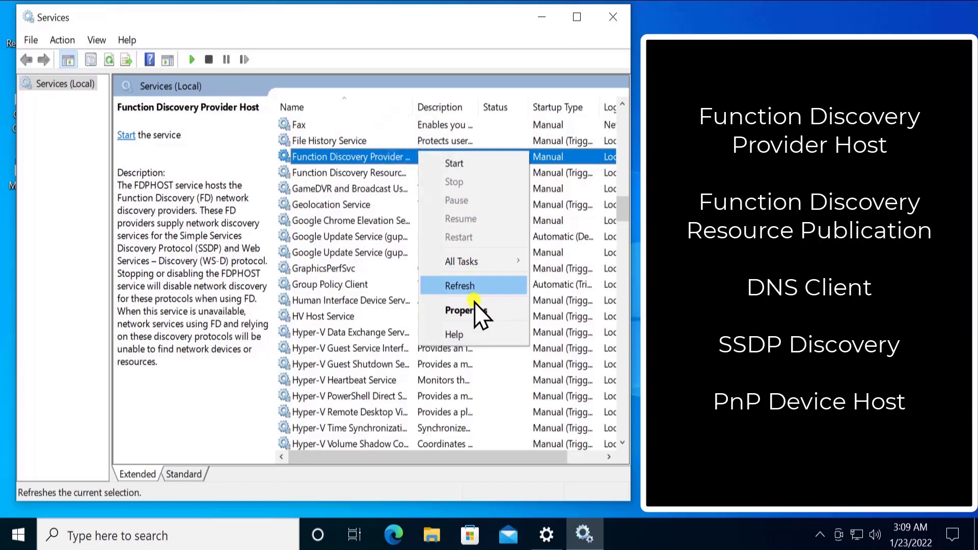
pyautogui.click(475, 309)
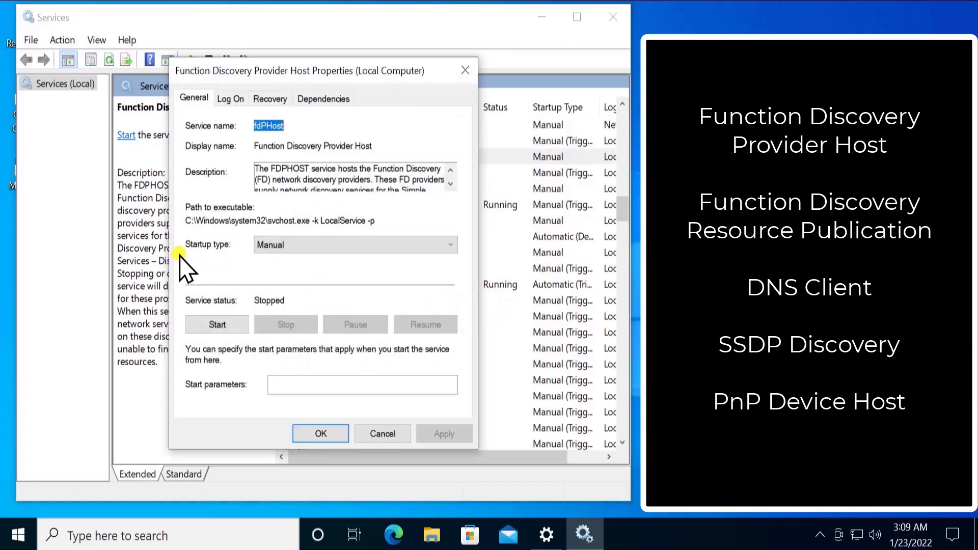
pyautogui.click(358, 249)
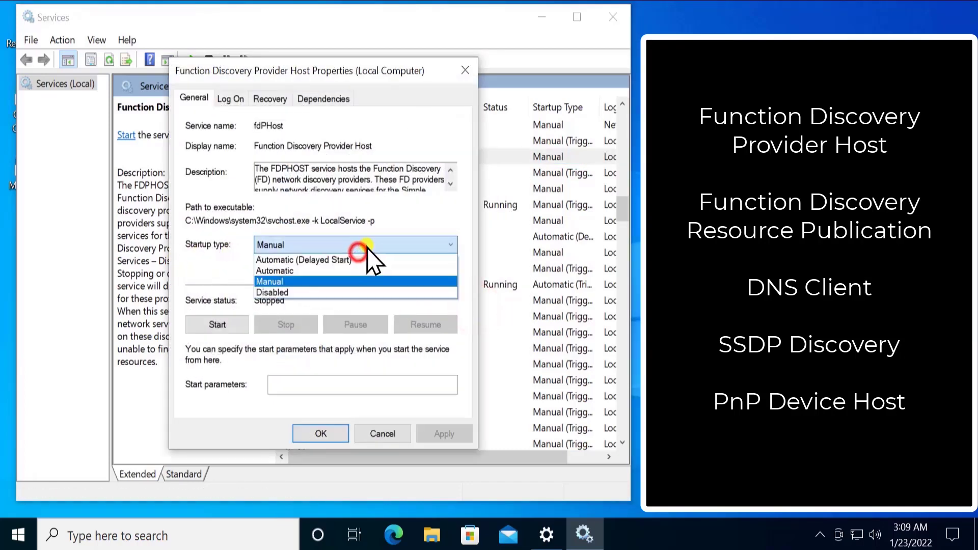
pyautogui.click(311, 271)
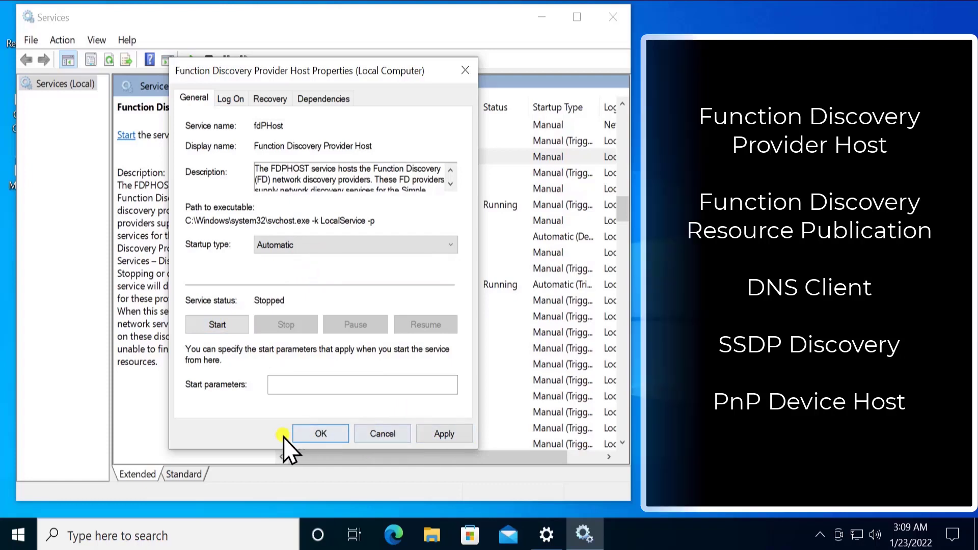
pyautogui.click(388, 434)
pyautogui.click(613, 18)
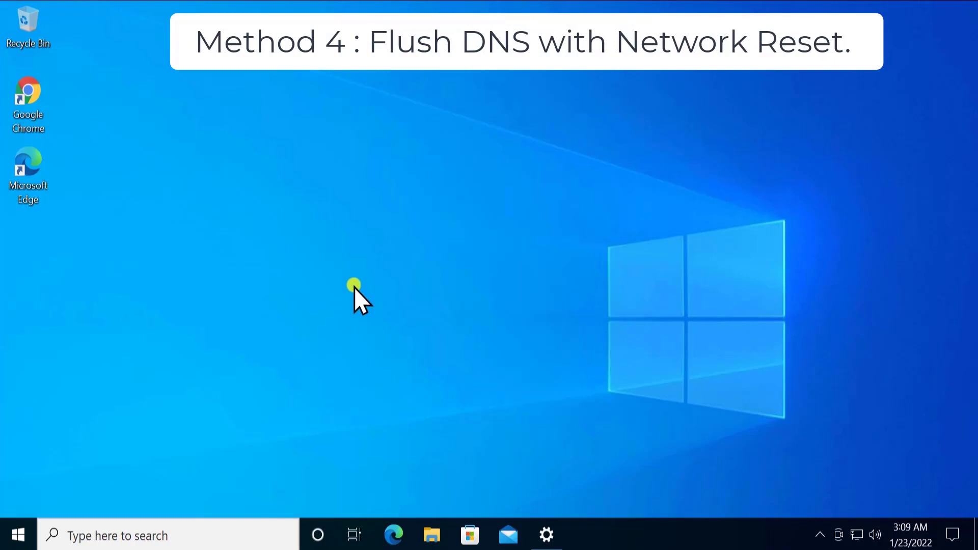
# Launch Command Prompt as administrator from a 'cmd' search, approving the UAC prompt.
pyautogui.click(81, 532)
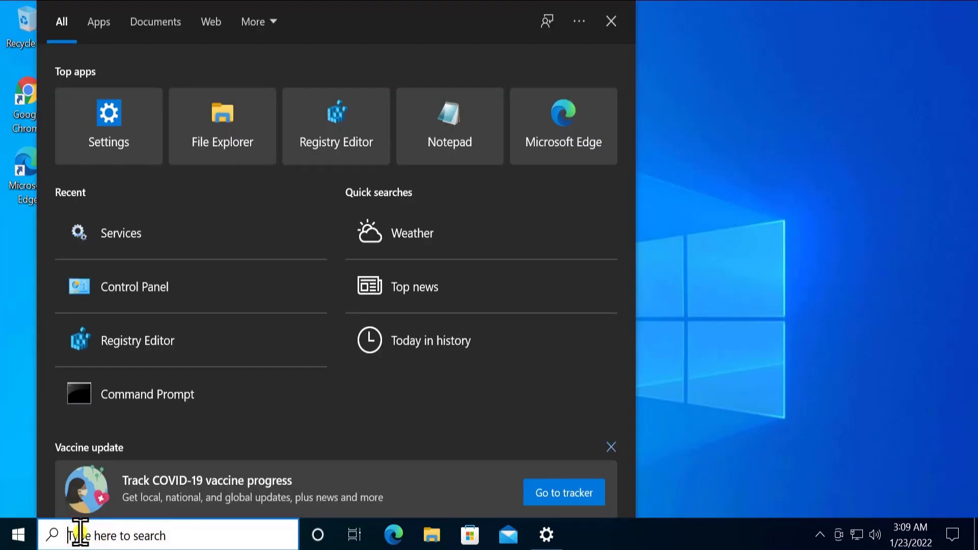
pyautogui.write('cmd')
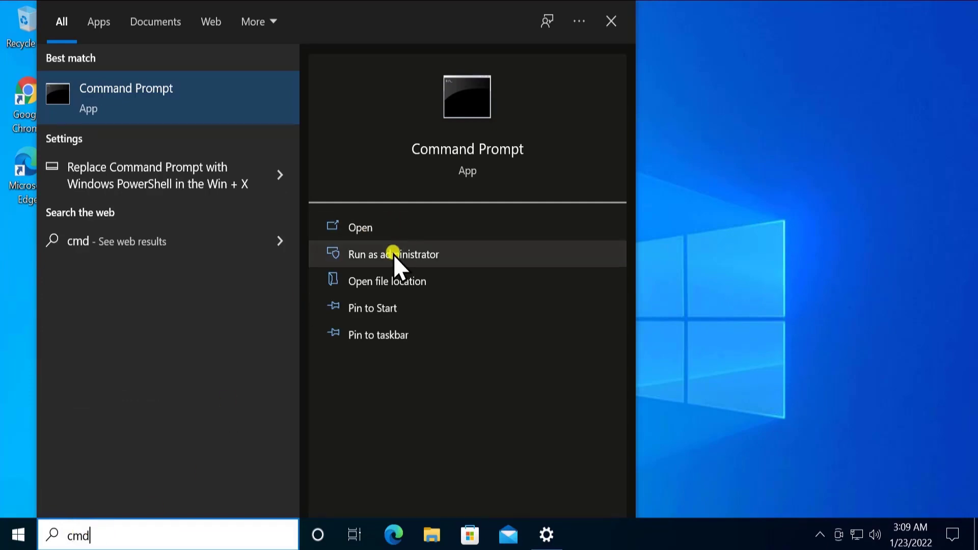
pyautogui.click(393, 255)
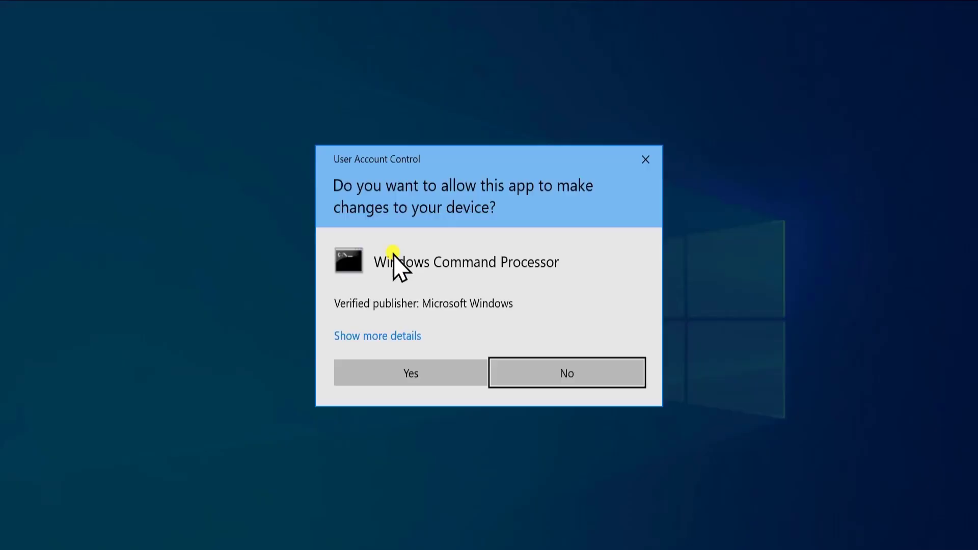
pyautogui.click(384, 376)
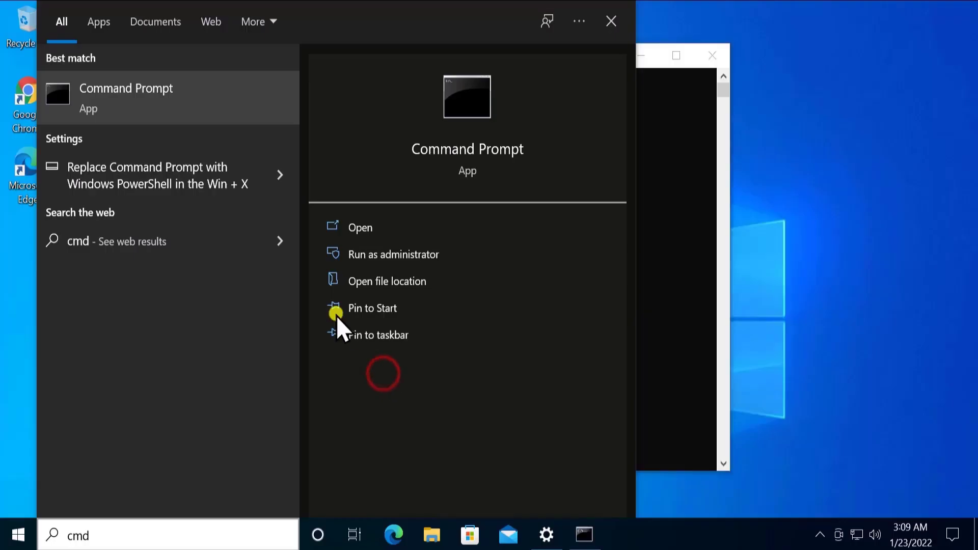
pyautogui.click(662, 210)
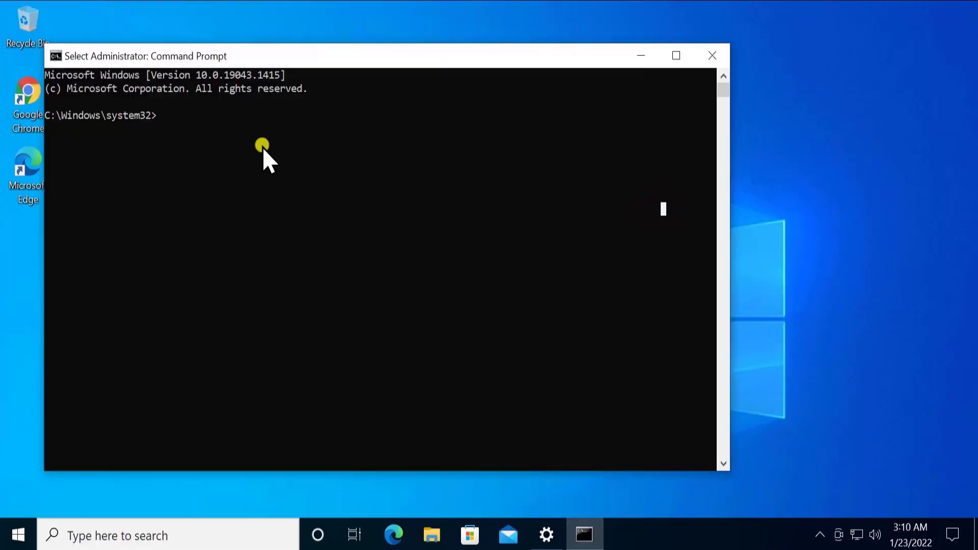
# Run ipconfig /flushdns to clear the DNS resolver cache.
pyautogui.write('ipc')
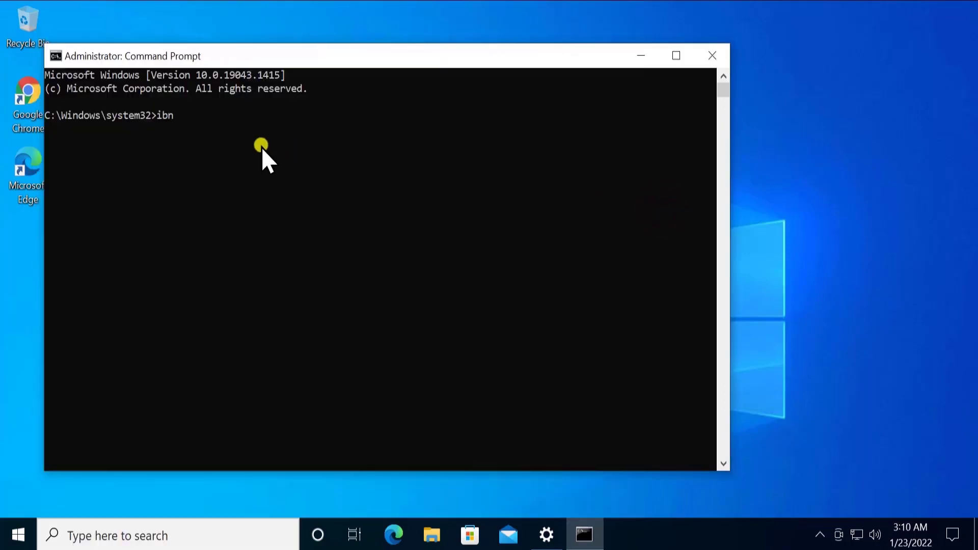
pyautogui.press('BackSpace')
pyautogui.press('BackSpace')
pyautogui.write('pconfig /flushdns')
pyautogui.press('Return')
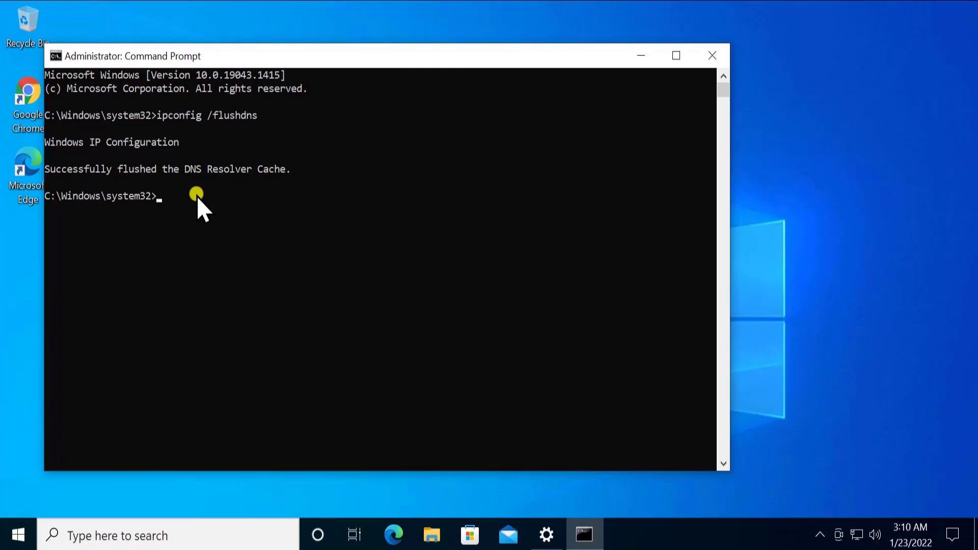
# Open Windows Settings from Start and go to Network & Internet.
pyautogui.click(19, 535)
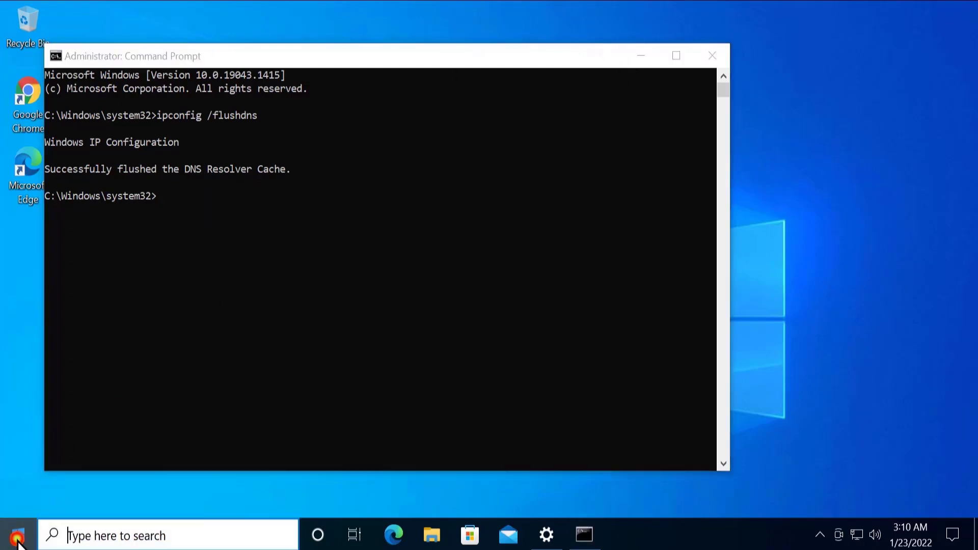
pyautogui.moveTo(23, 446)
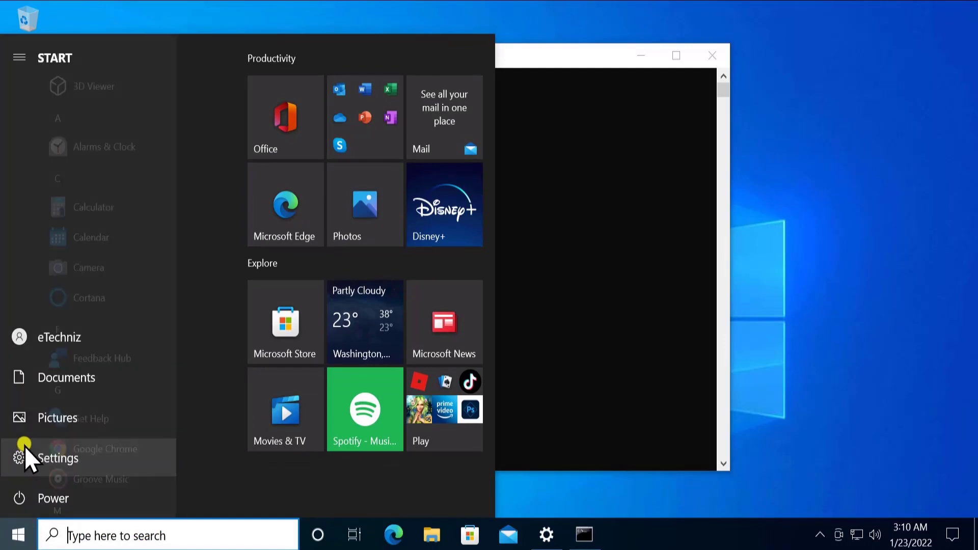
pyautogui.click(92, 448)
pyautogui.click(46, 69)
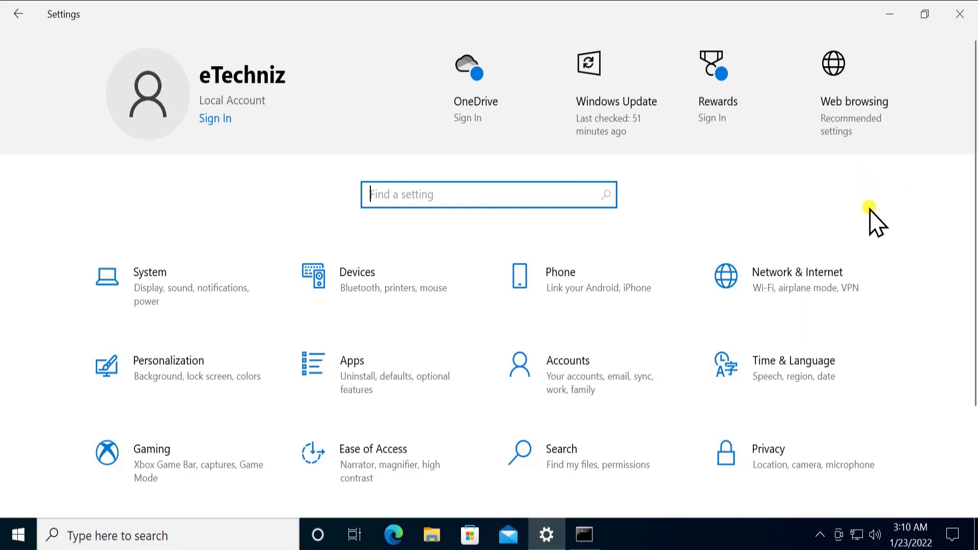
pyautogui.scroll(-2, 873, 219)
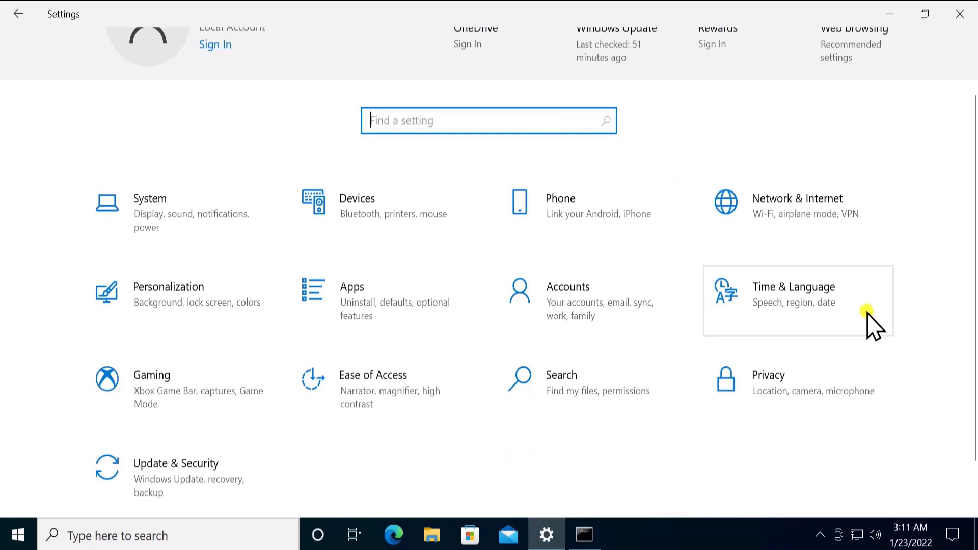
pyautogui.click(827, 218)
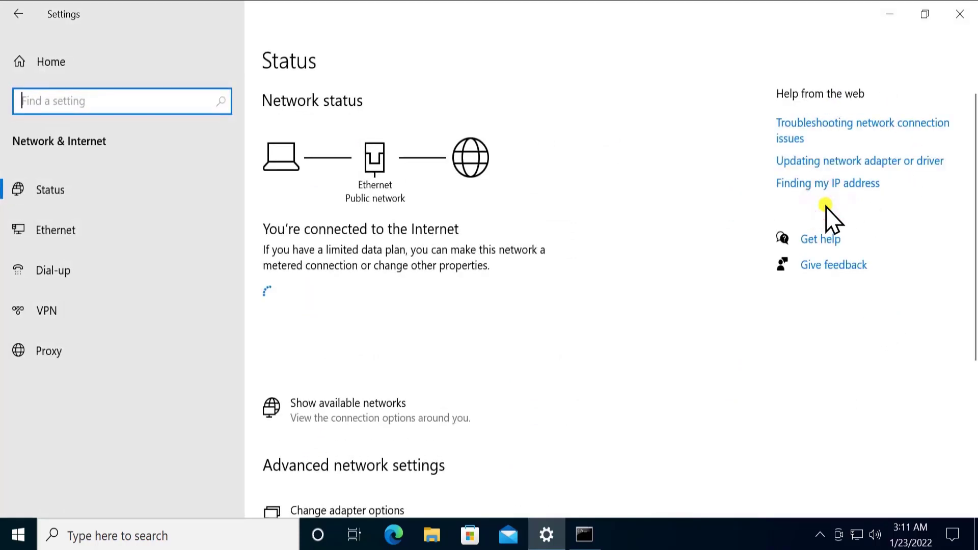
# Open the Network reset page, then close Settings and the Command Prompt window.
pyautogui.scroll(-5, 655, 231)
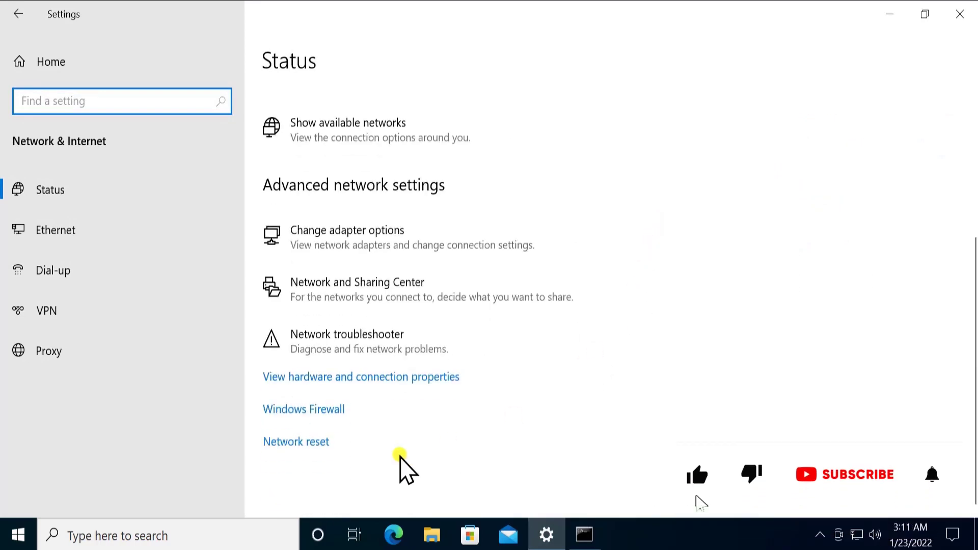
pyautogui.click(320, 443)
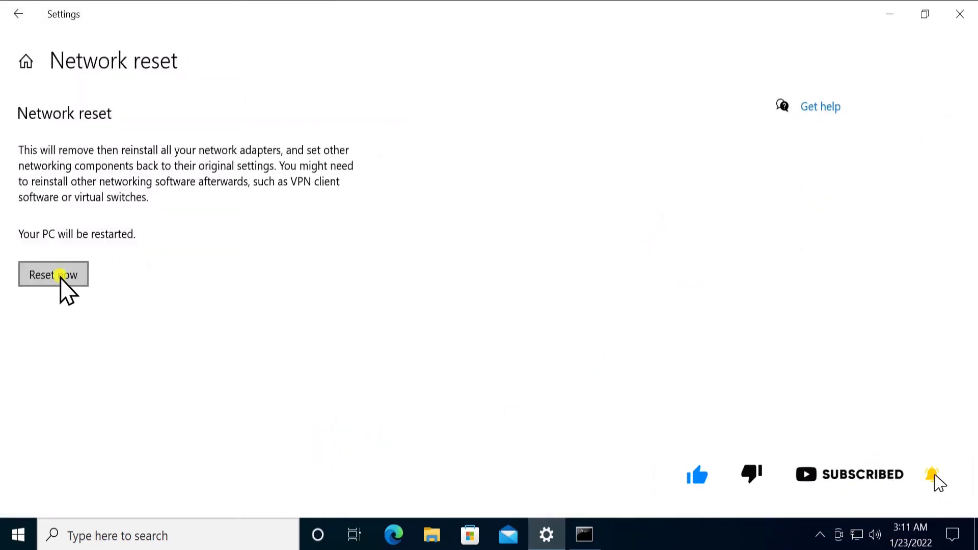
pyautogui.click(960, 13)
pyautogui.click(717, 52)
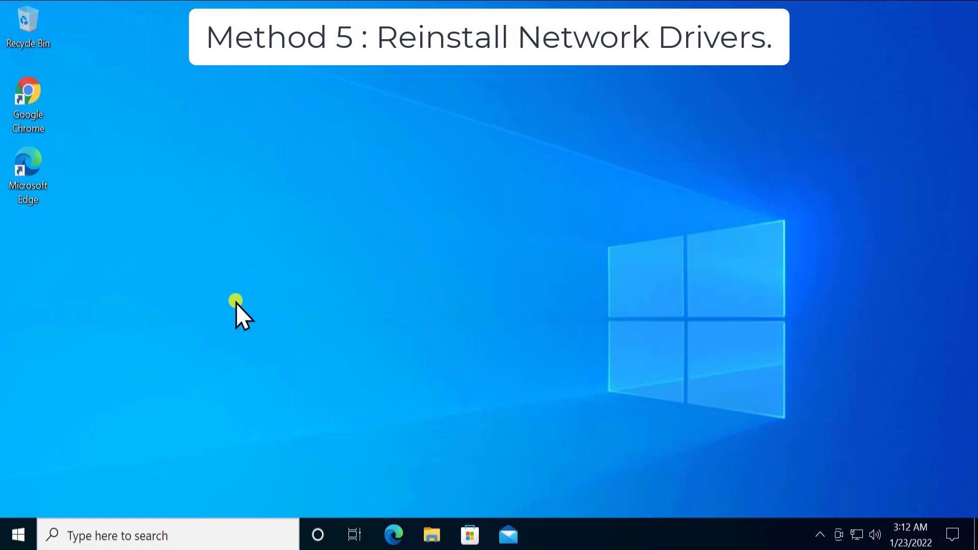
# Open Device Manager from the Start menu and select the Intel(R) PRO/1000 MT Desktop Adapter under Network adapters.
pyautogui.rightClick(17, 533)
pyautogui.click(86, 176)
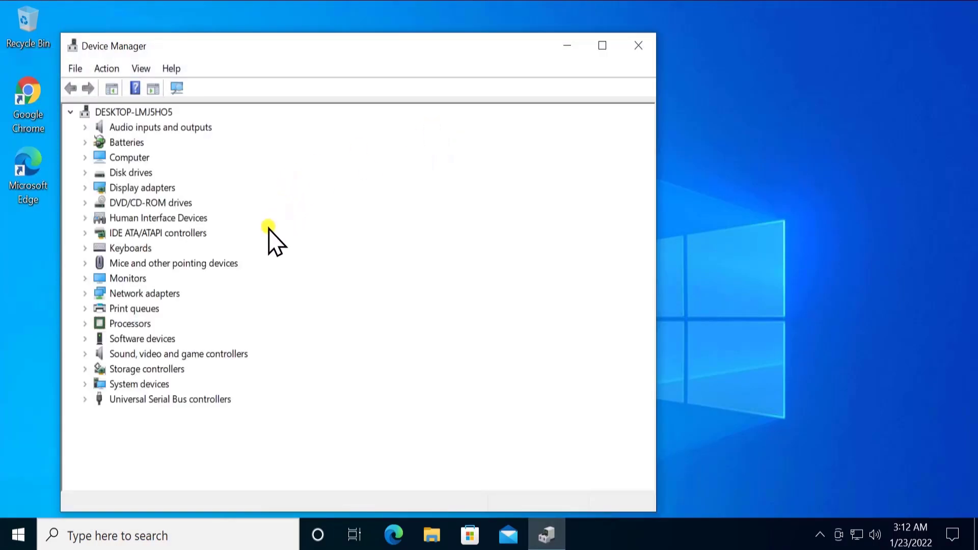
pyautogui.click(146, 295)
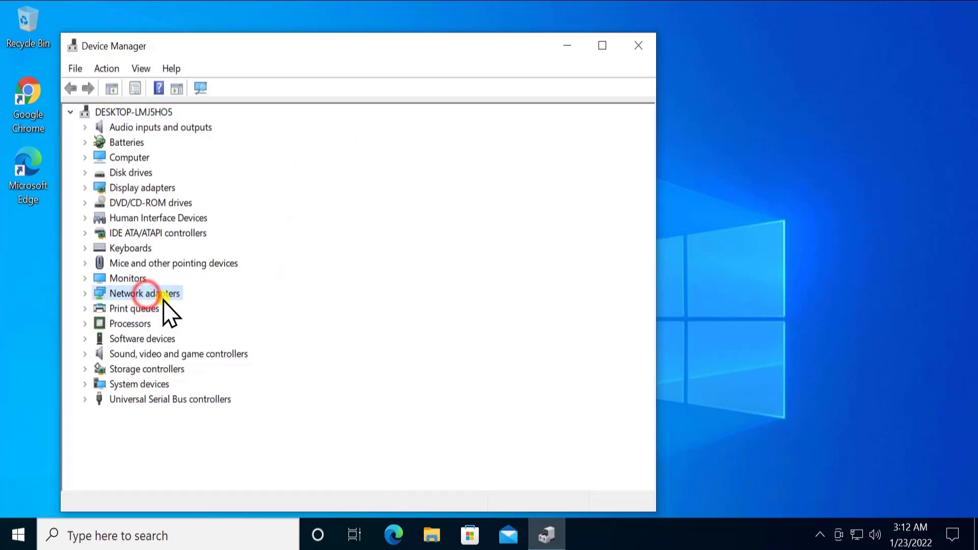
pyautogui.click(86, 294)
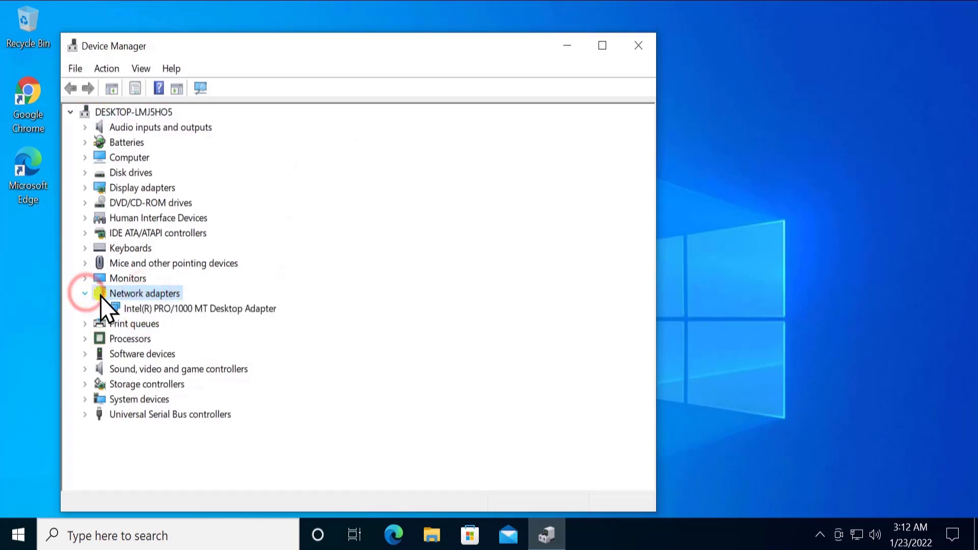
pyautogui.click(205, 308)
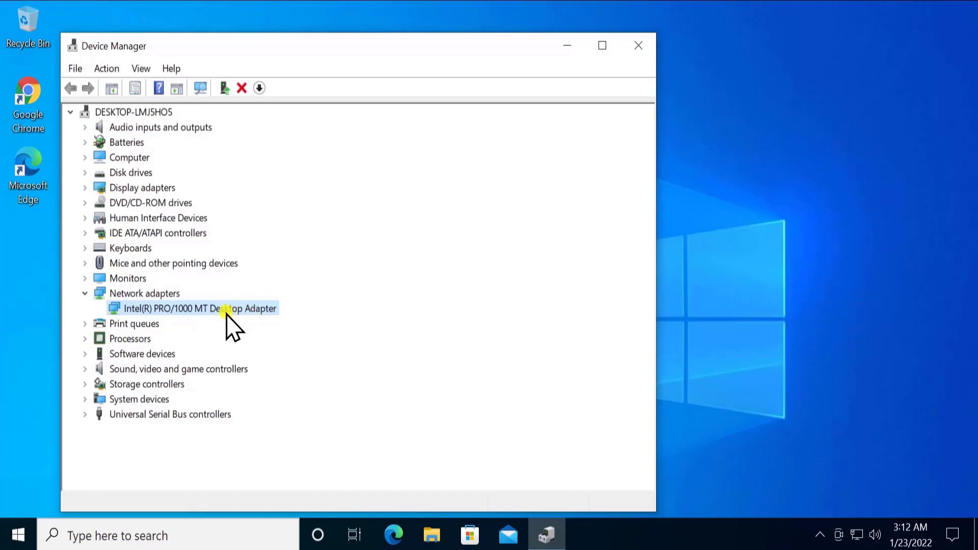
# Have Windows search automatically for a newer Intel adapter driver, confirm the best one is installed, and close.
pyautogui.rightClick(265, 310)
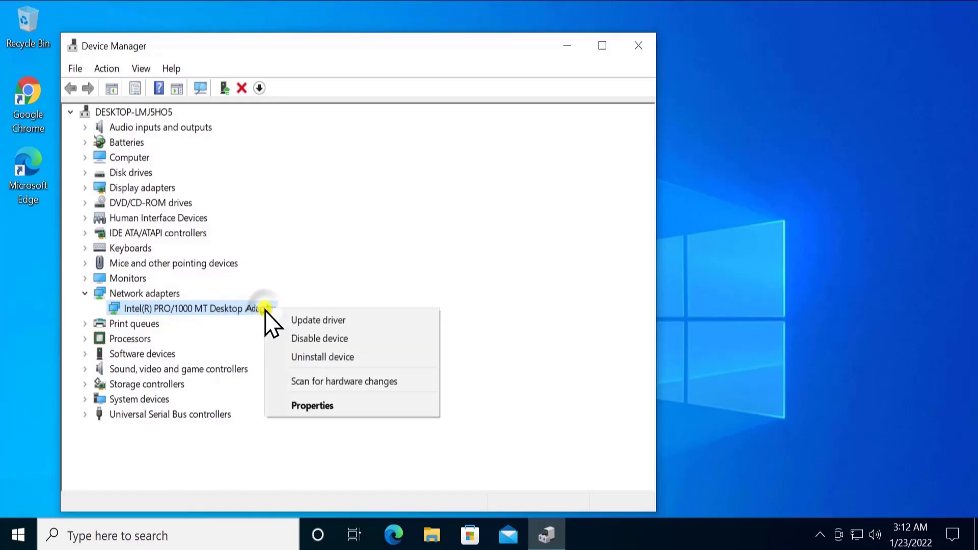
pyautogui.click(332, 322)
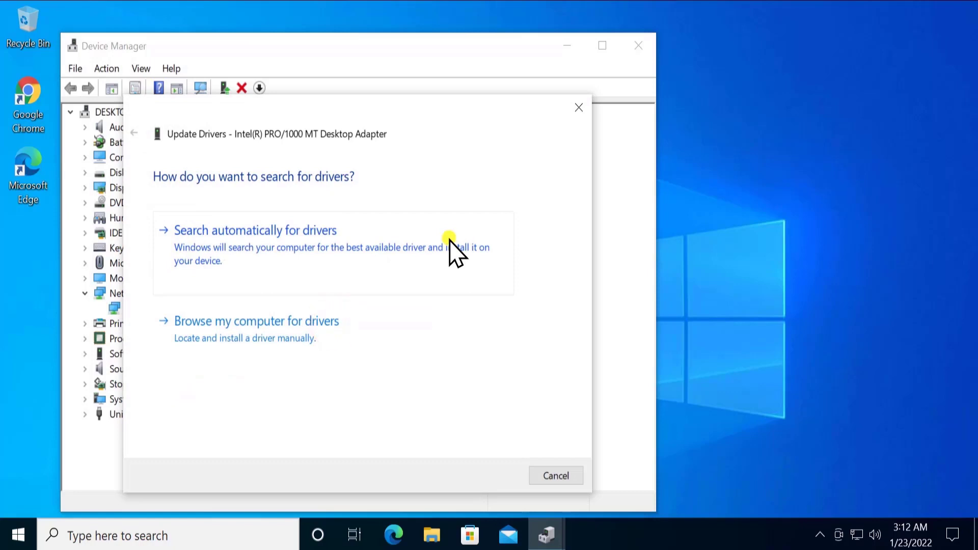
pyautogui.click(351, 243)
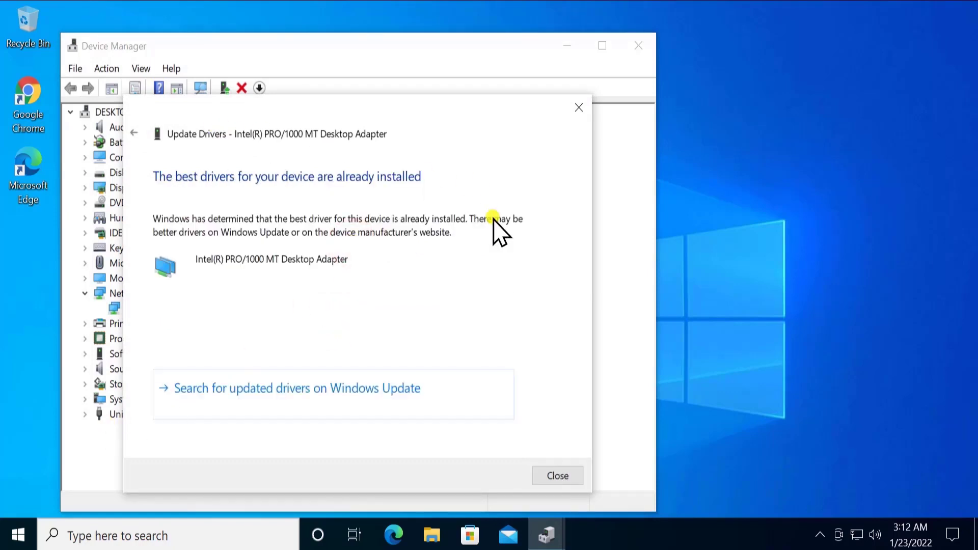
pyautogui.click(134, 133)
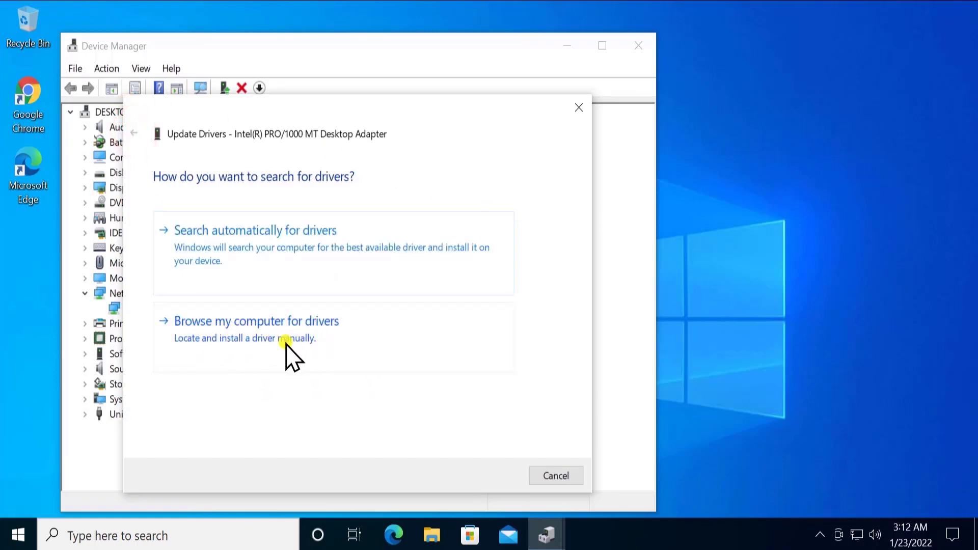
pyautogui.click(579, 107)
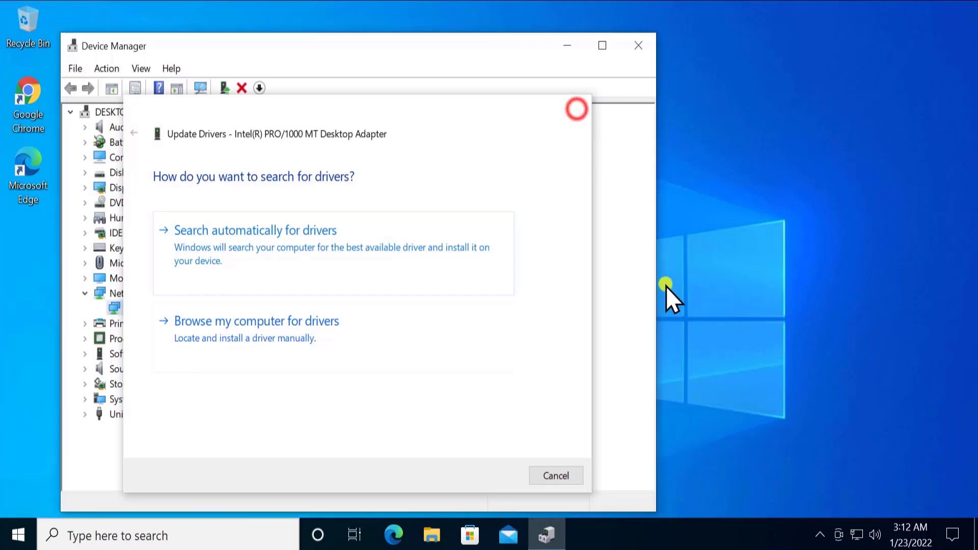
# Scan for hardware changes so the Intel adapter is redetected, then close Device Manager.
pyautogui.rightClick(265, 309)
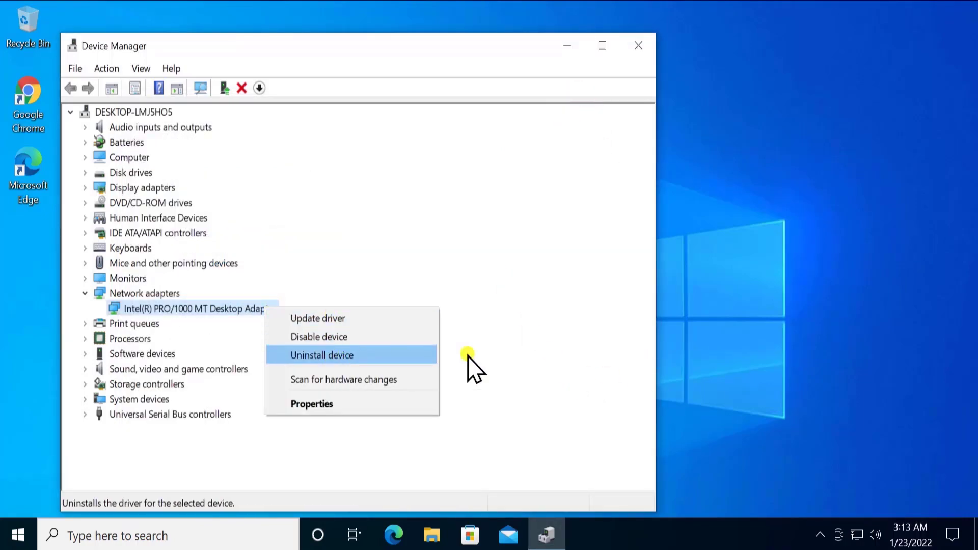
pyautogui.click(524, 341)
pyautogui.click(201, 89)
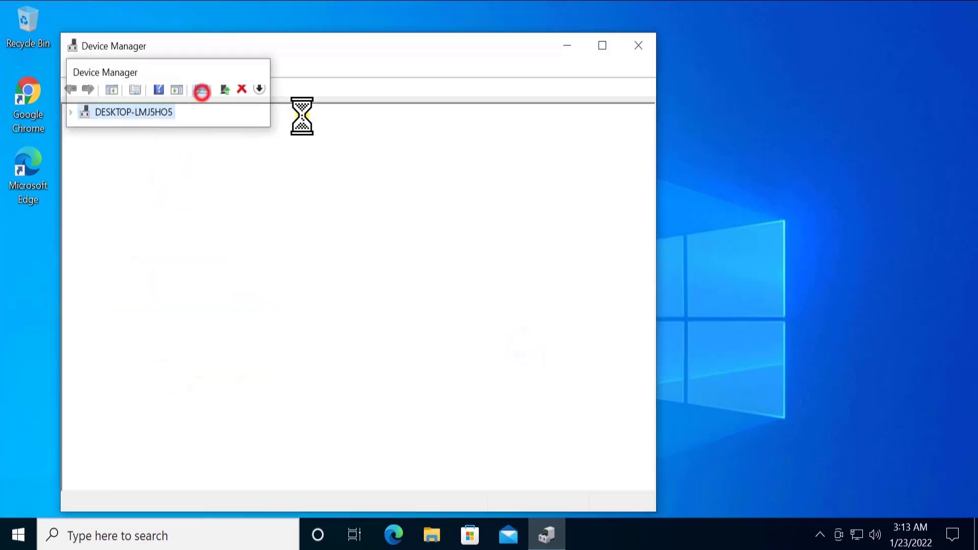
pyautogui.click(645, 42)
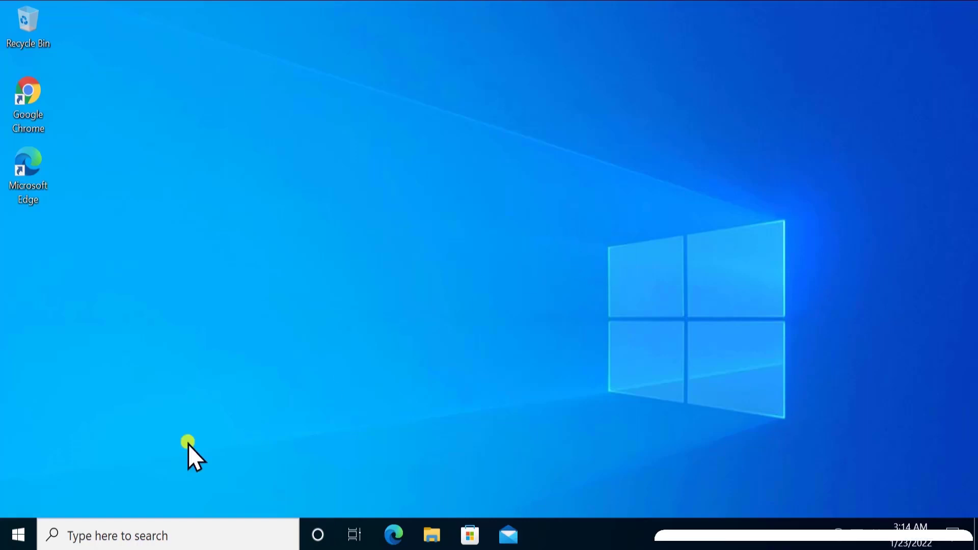
# Search for programs and go from Apps & features settings to the Programs and Features window.
pyautogui.click(89, 535)
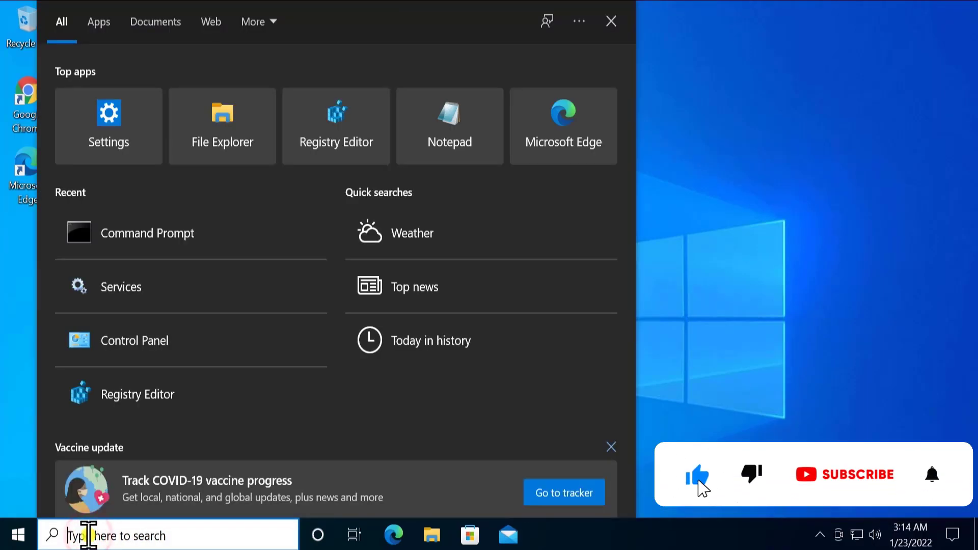
pyautogui.write('pairograms')
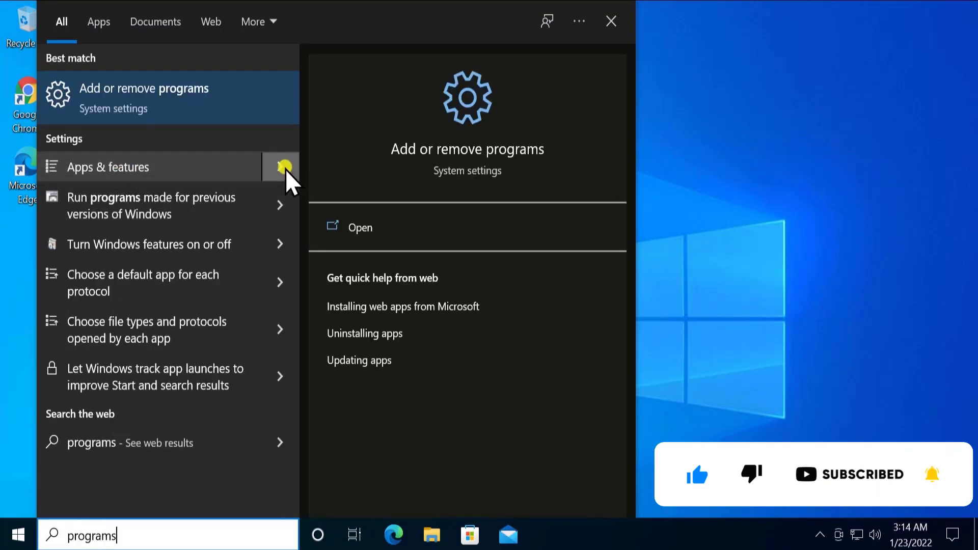
pyautogui.click(294, 168)
pyautogui.click(358, 230)
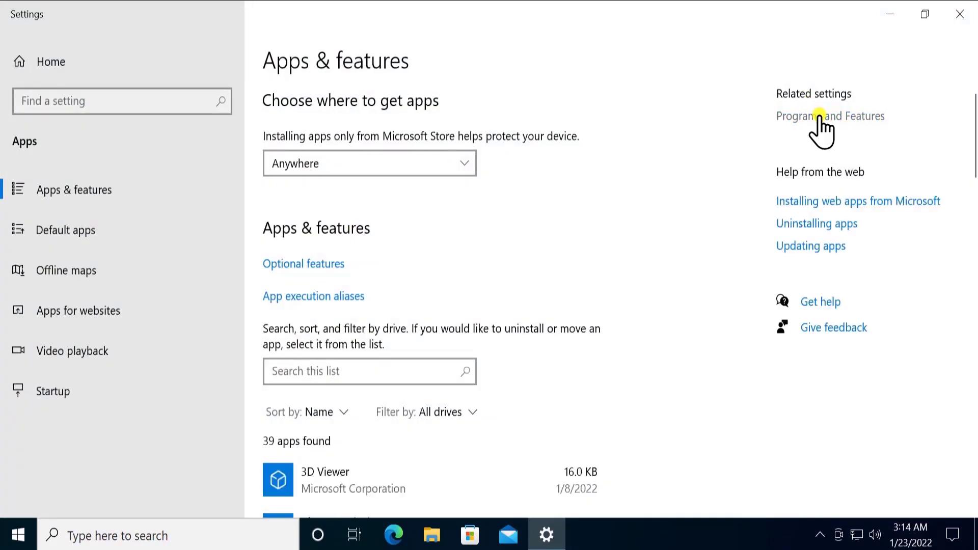
pyautogui.click(819, 119)
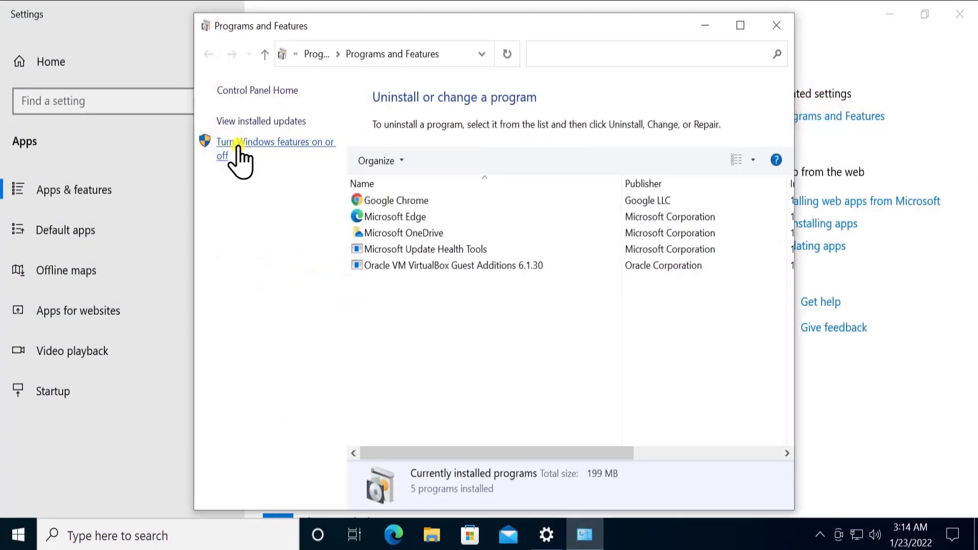
# Open Turn Windows features on or off and scroll down to SMB 1.0/CIFS File Sharing Support.
pyautogui.click(323, 142)
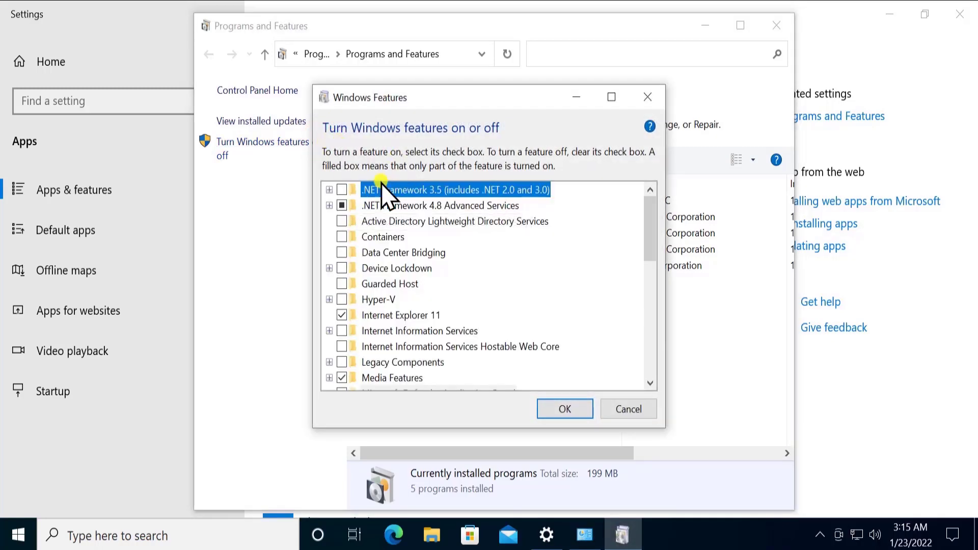
pyautogui.click(396, 320)
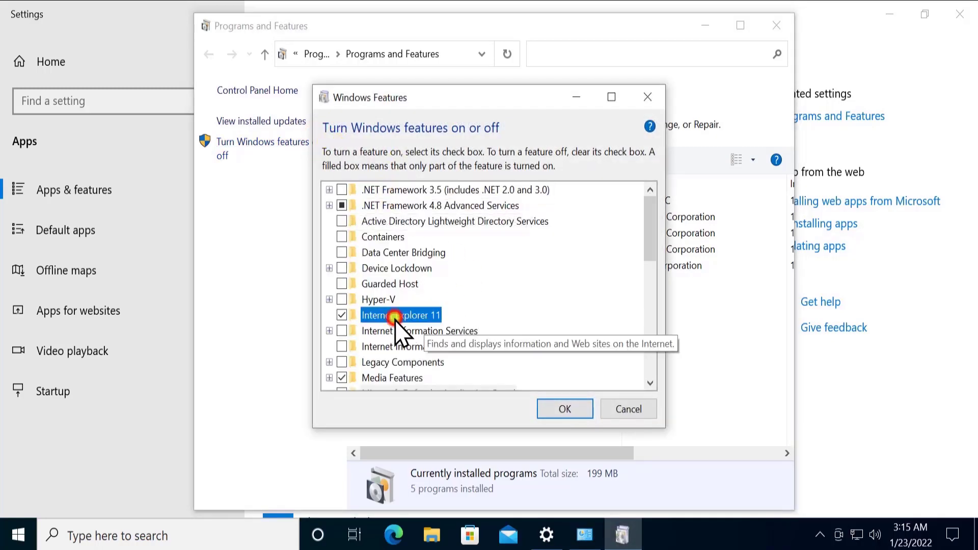
pyautogui.scroll(-1, 589, 262)
pyautogui.scroll(-3, 589, 262)
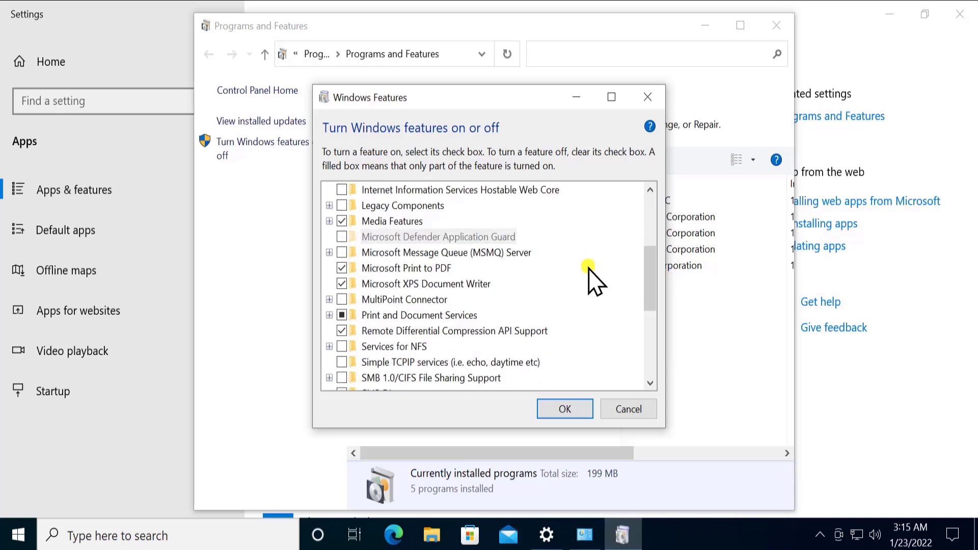
pyautogui.scroll(-1, 589, 265)
pyautogui.click(390, 363)
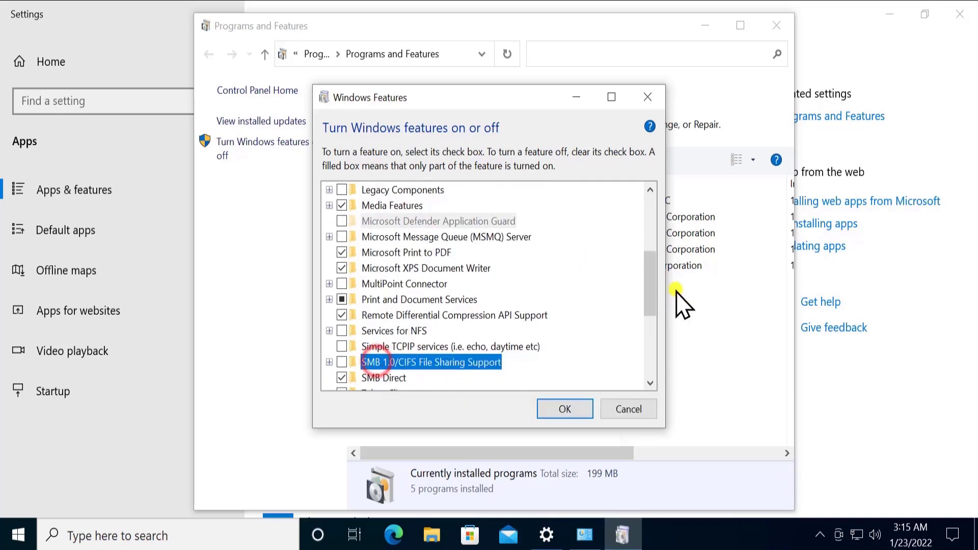
pyautogui.click(657, 290)
pyautogui.moveTo(657, 319); pyautogui.dragTo(648, 338)
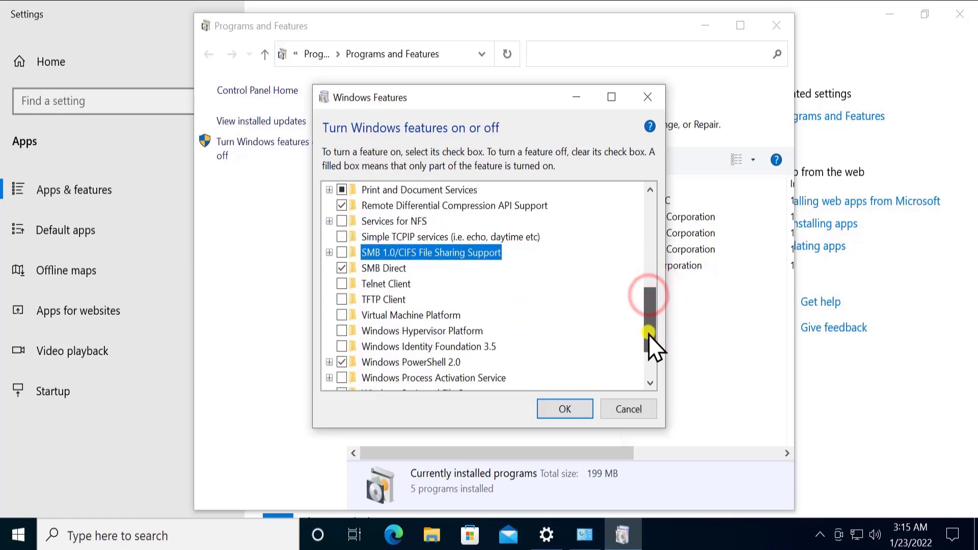
# Expand and toggle SMB 1.0/CIFS File Sharing Support, cancel, then close Programs and Features and Settings.
pyautogui.click(329, 253)
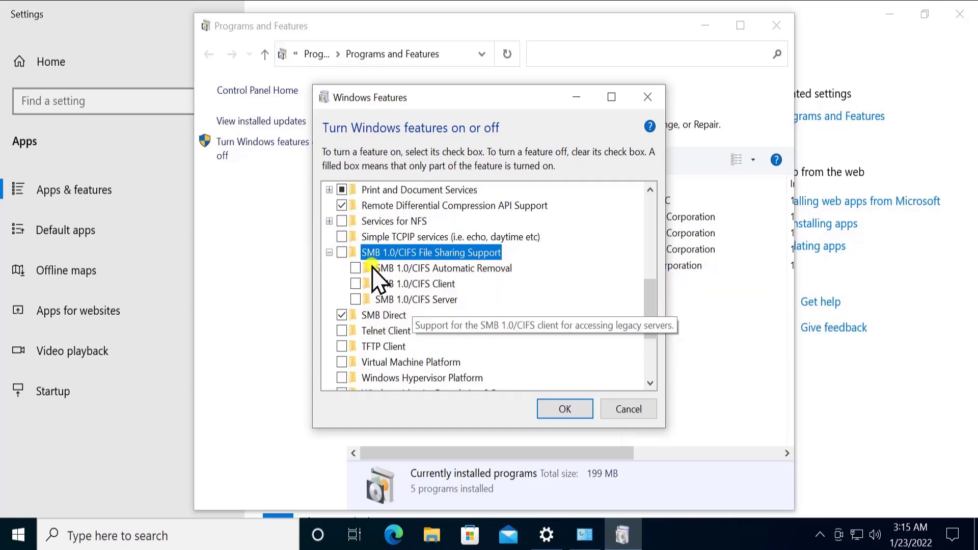
pyautogui.click(340, 253)
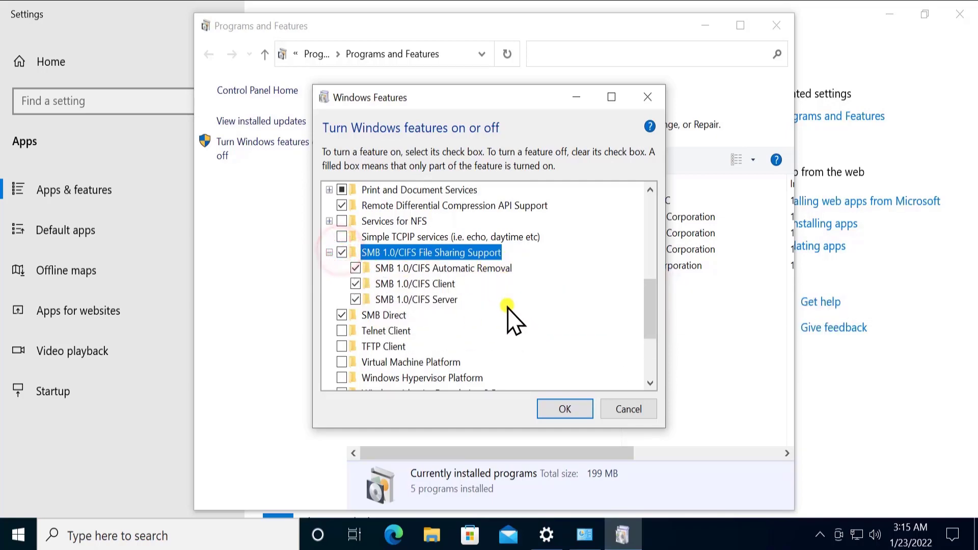
pyautogui.click(341, 253)
pyautogui.click(637, 408)
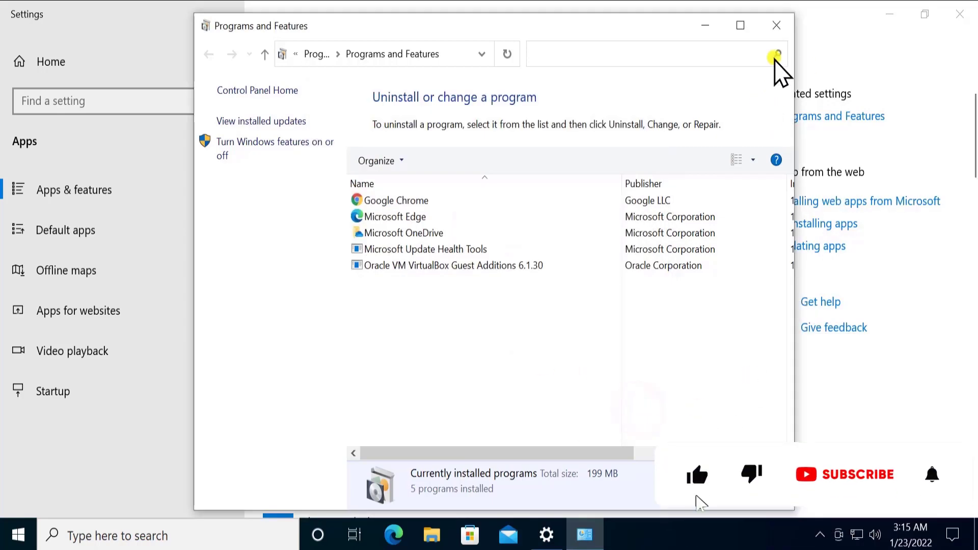
pyautogui.click(778, 28)
pyautogui.click(959, 13)
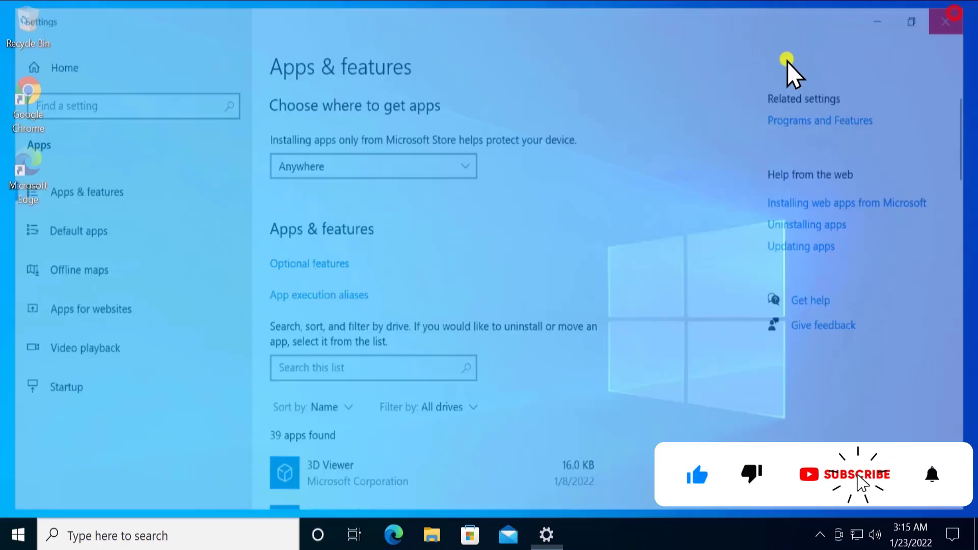